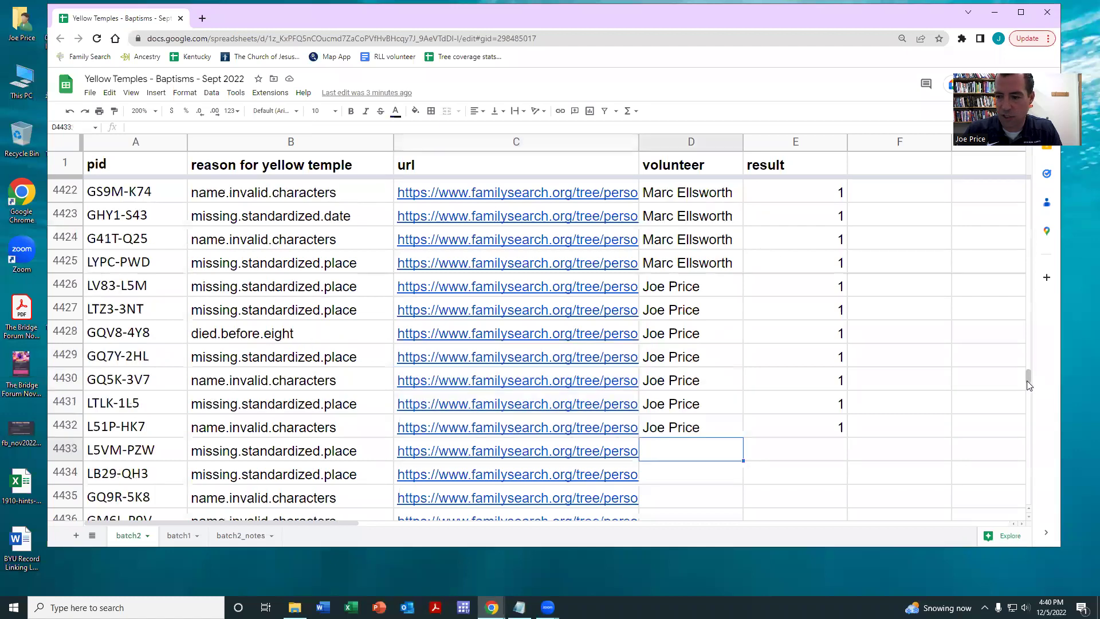
scroll(691, 249, "up", 20)
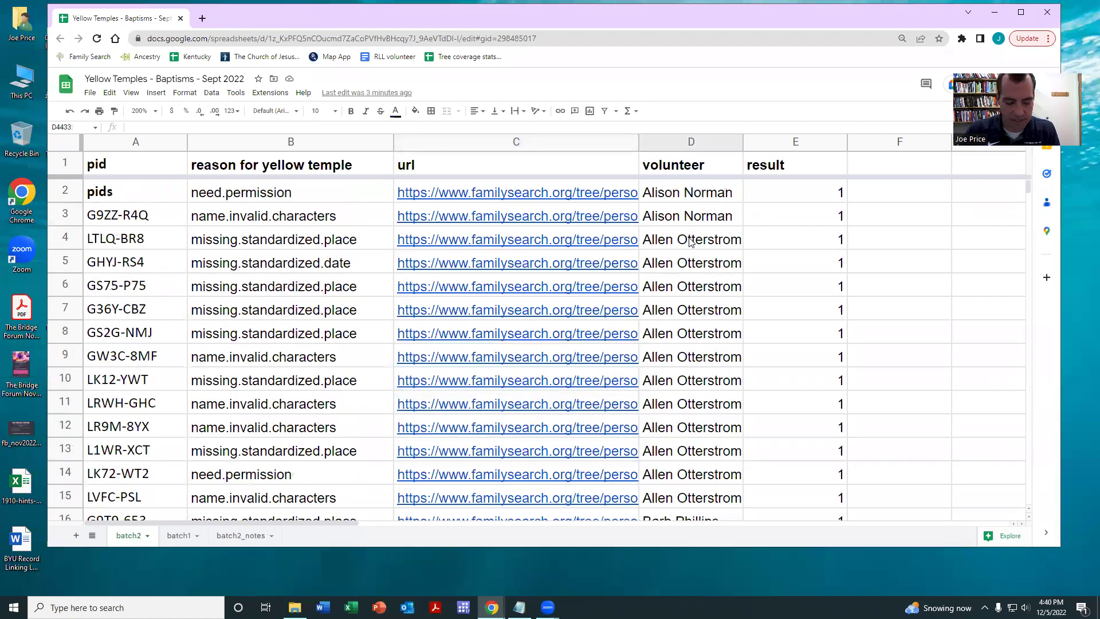
Fill the volunteer name from D4432 down into D4433:D4436 with Ctrl+D.
scroll(692, 243, "down", 20)
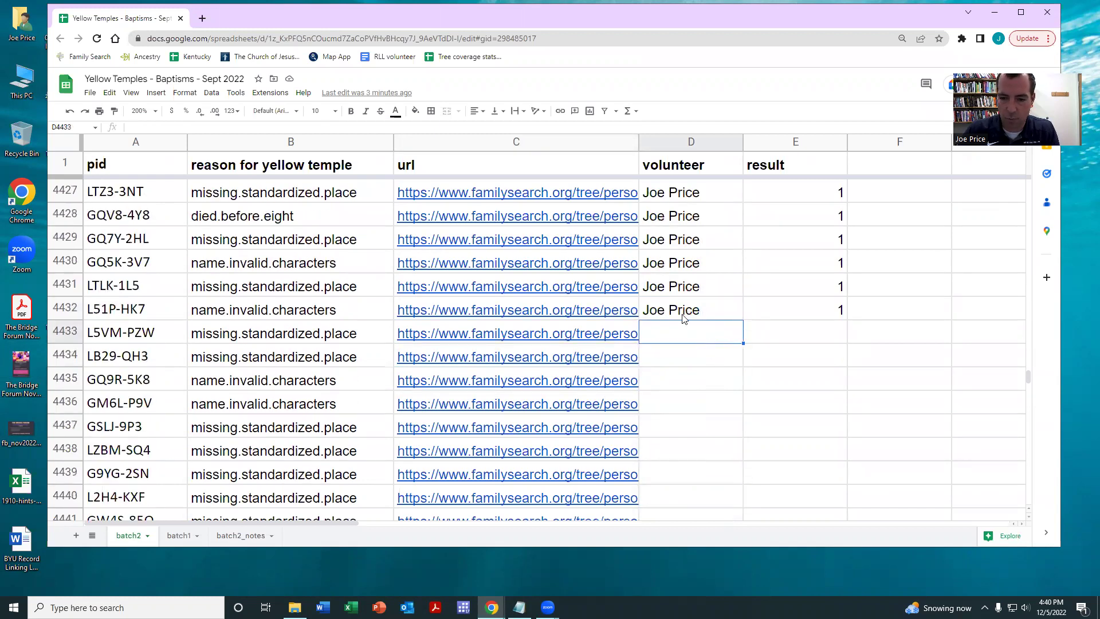
left_click_drag(683, 318, 678, 407)
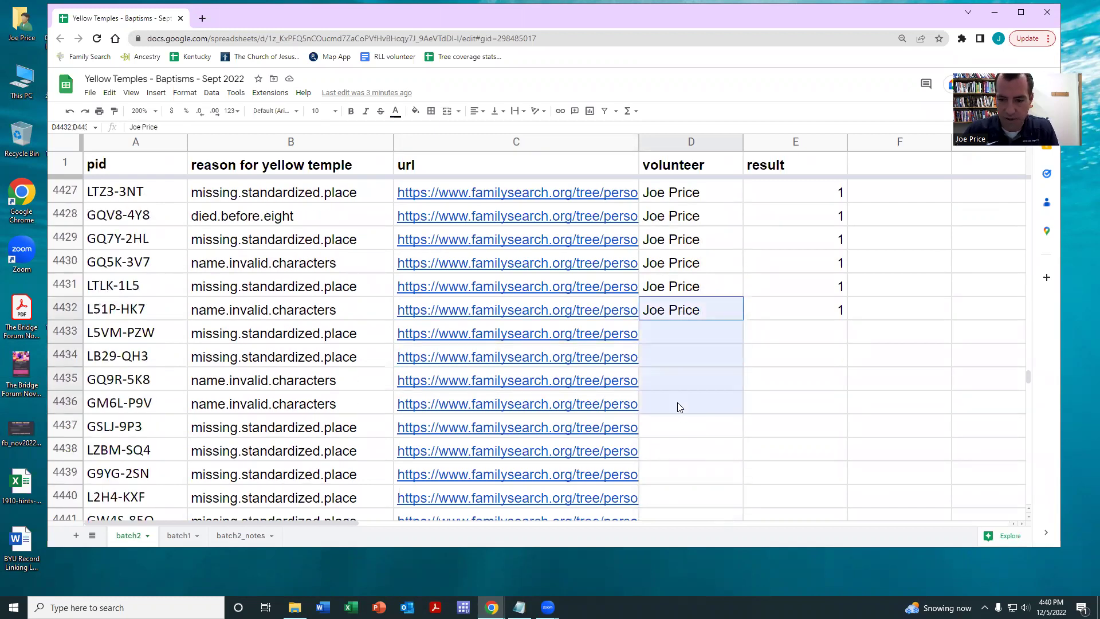
key("ctrl+d")
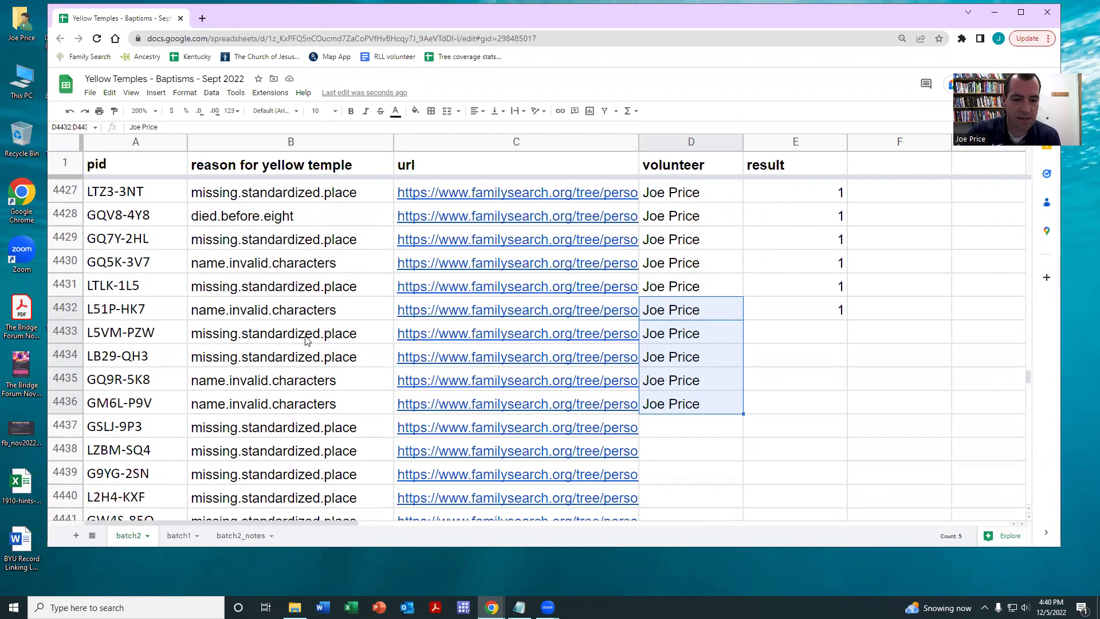
scroll(281, 359, "down", 2)
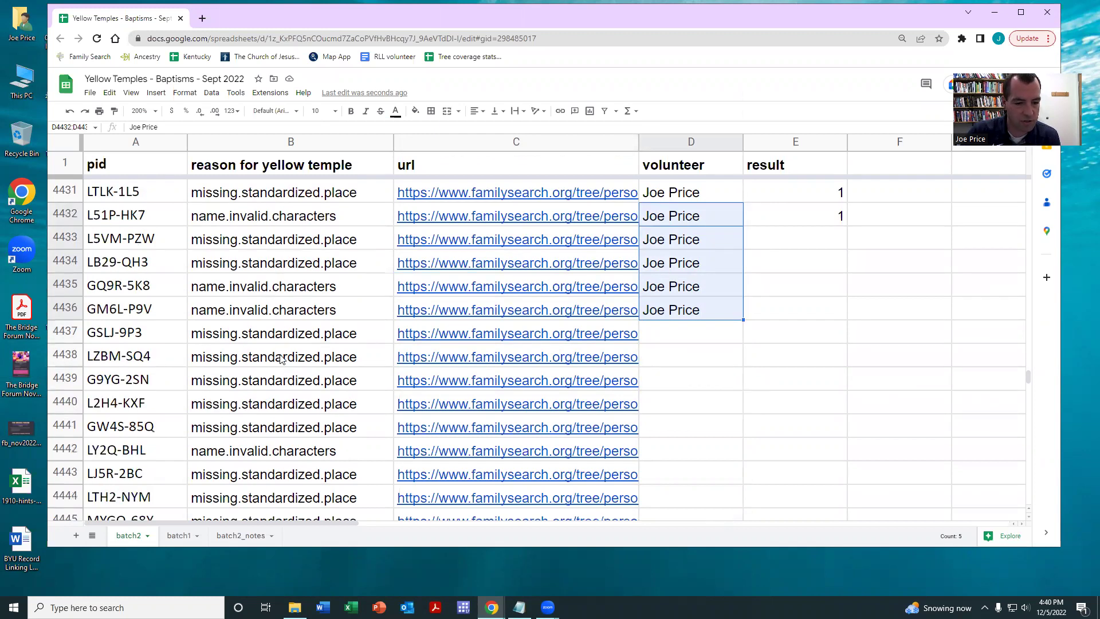
scroll(282, 359, "down", 3)
scroll(290, 352, "up", 5)
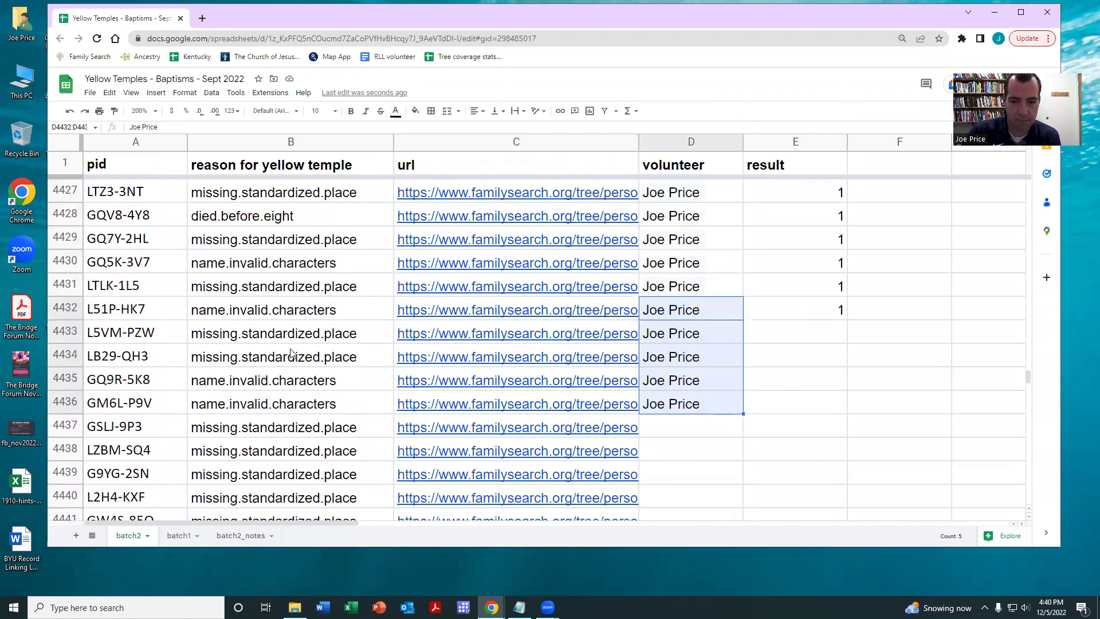
Open the row 4433 profile link from C4433 in FamilySearch.
left_click(773, 338)
left_click(259, 338)
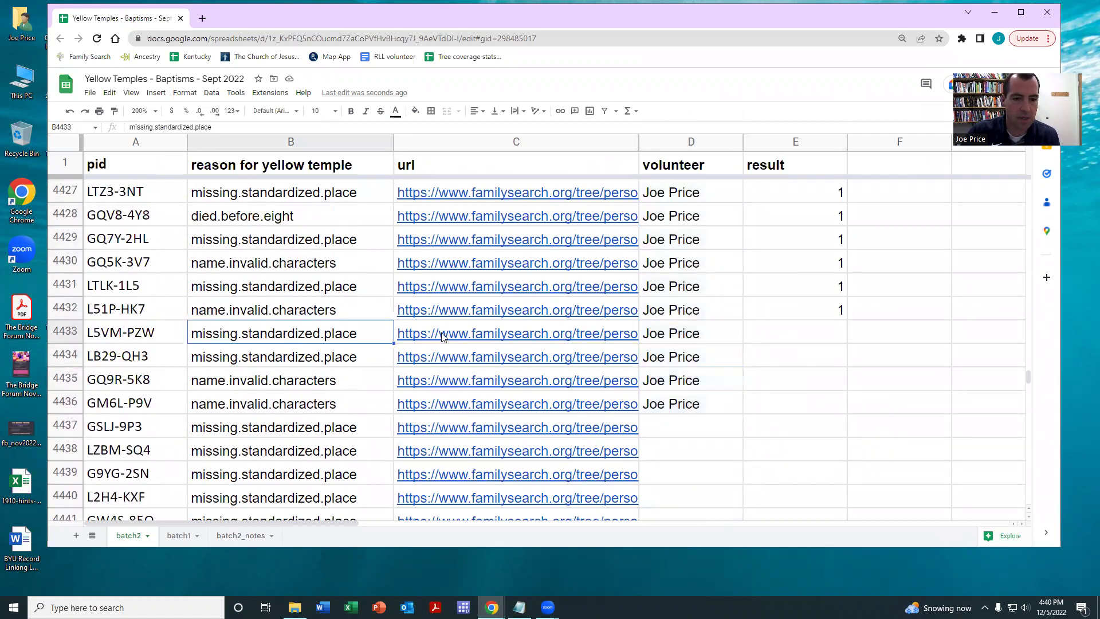
left_click(445, 337)
left_click(467, 356)
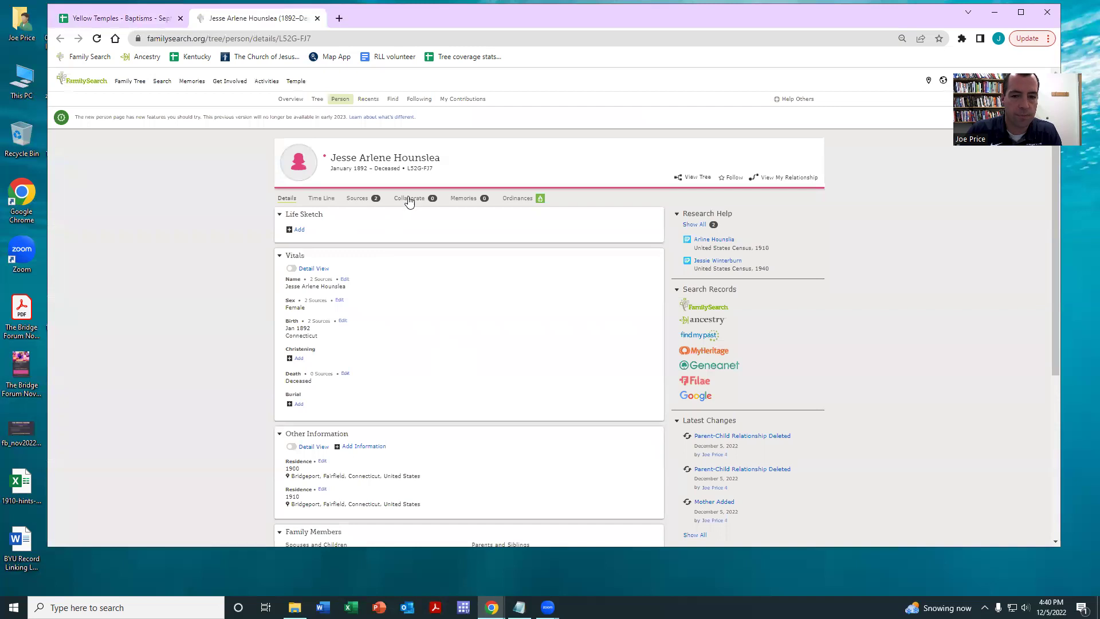
Go to her husband's full person page and review his sources and research hints.
scroll(476, 329, "down", 2)
scroll(476, 316, "down", 2)
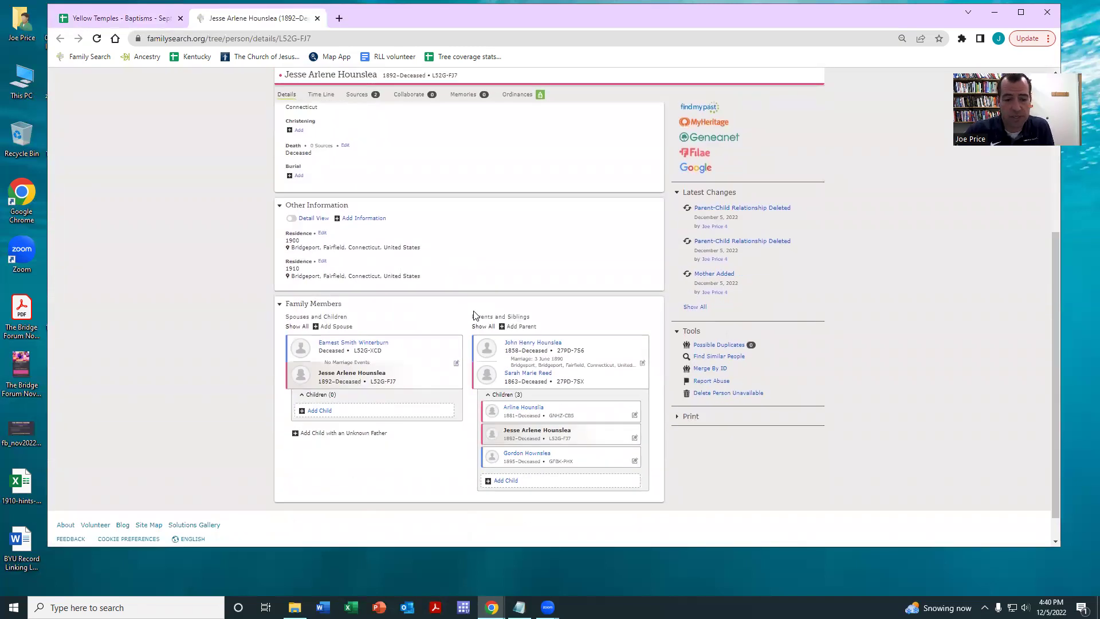
scroll(460, 310, "up", 3)
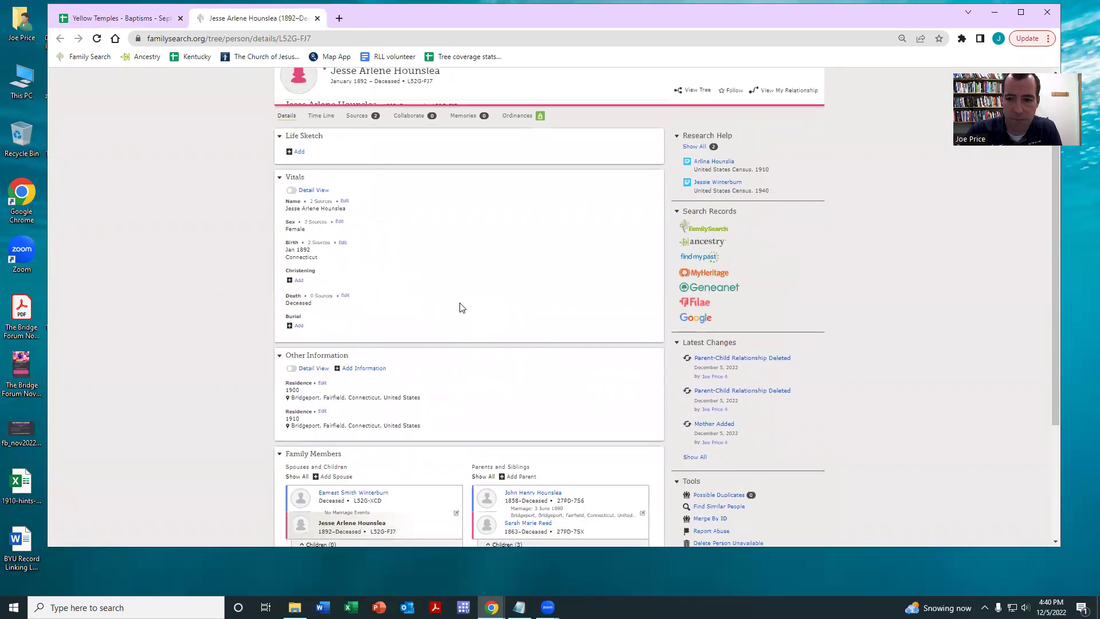
scroll(462, 308, "down", 3)
mouse_move(354, 313)
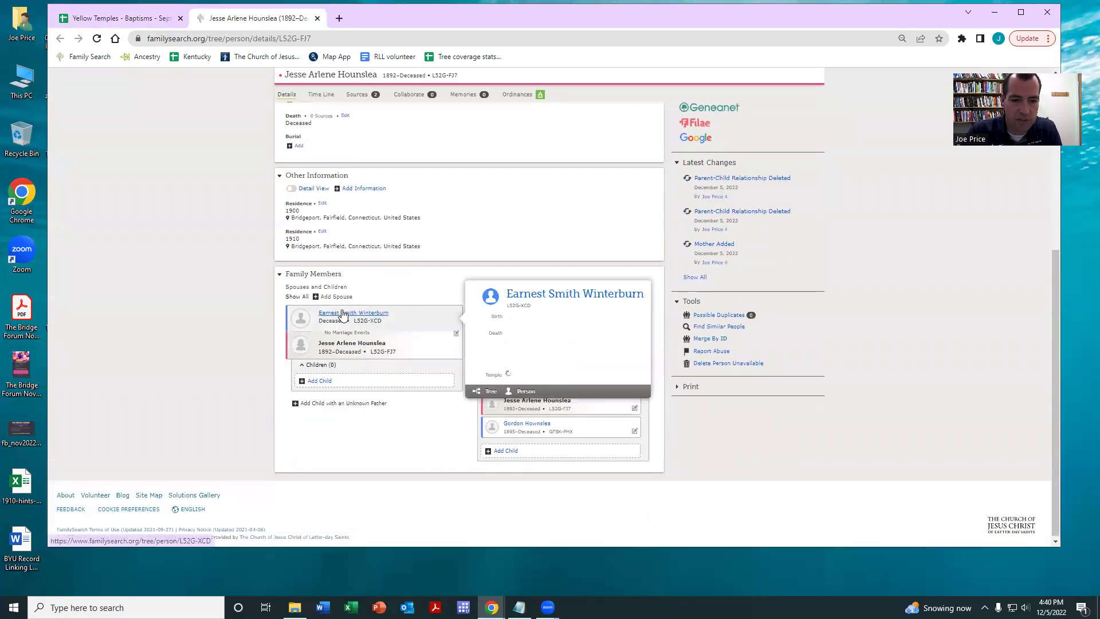
left_click(549, 394)
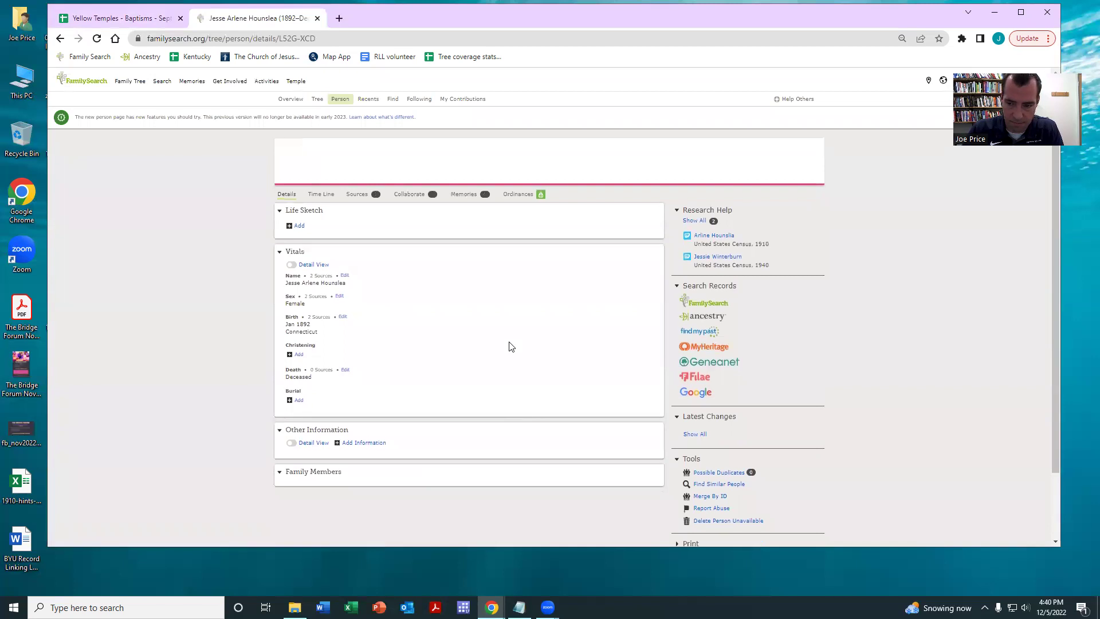
scroll(304, 393, "down", 1)
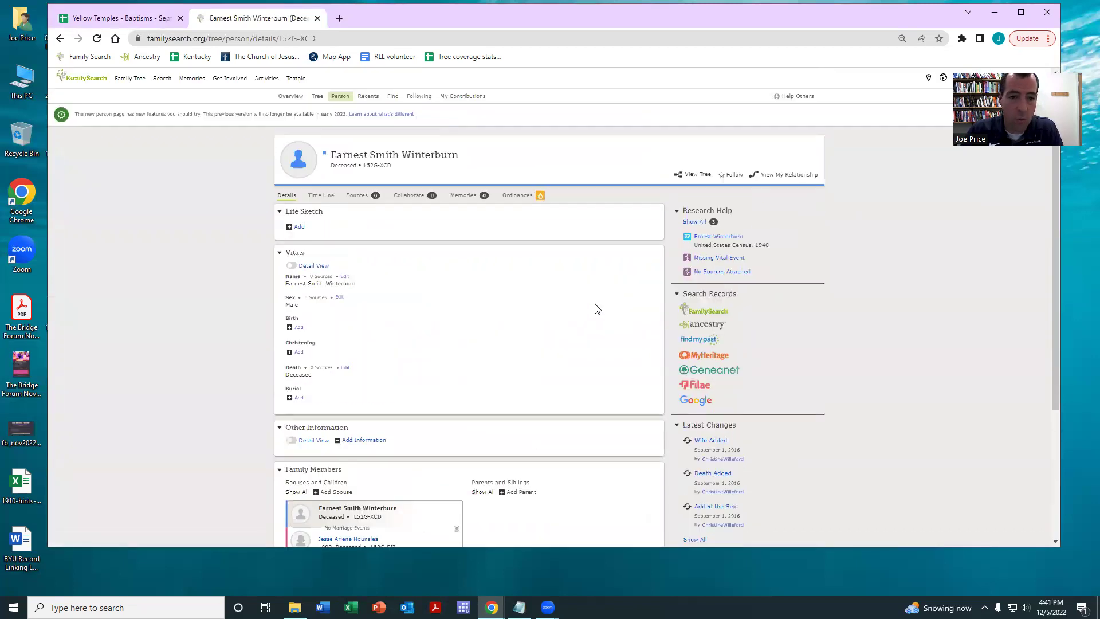
scroll(583, 312, "down", 3)
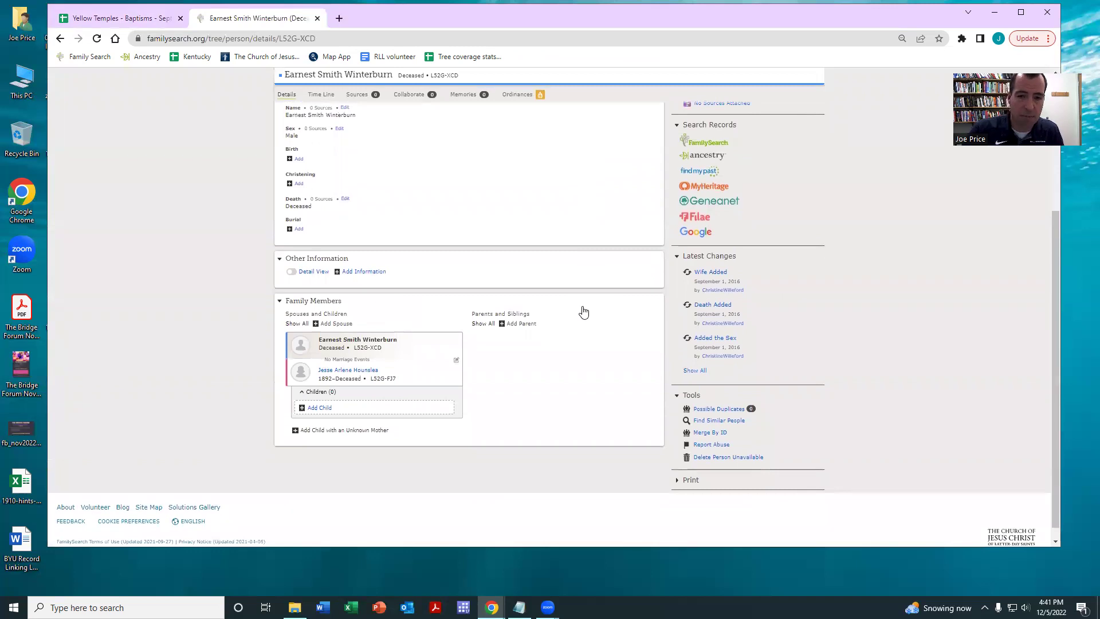
scroll(582, 303, "up", 3)
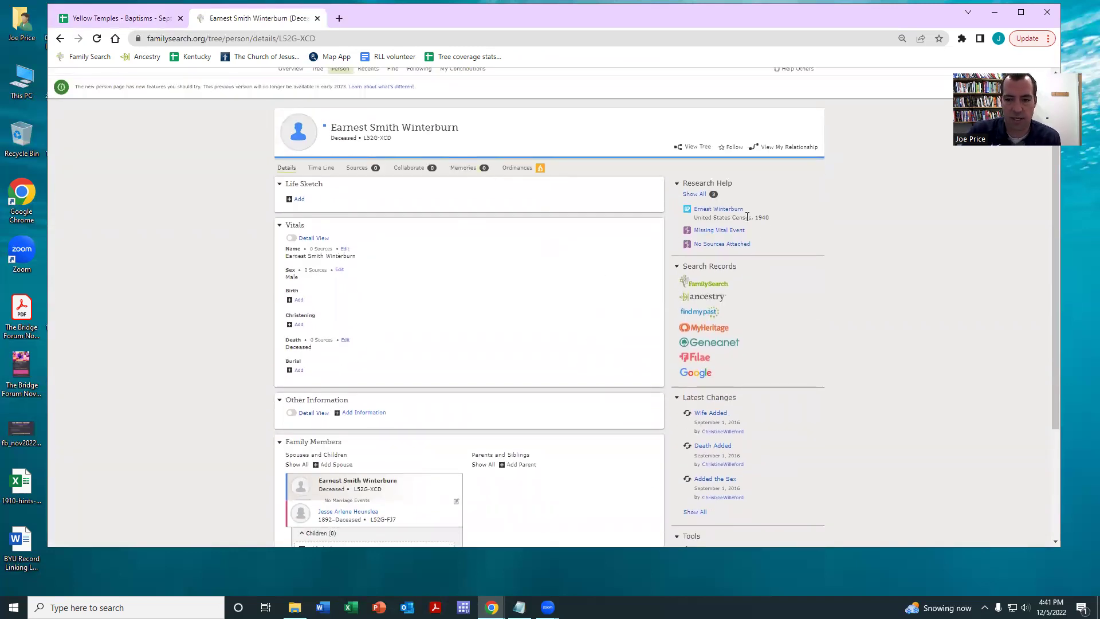
Review the 1940 census hint and add its 1935 and 1940 residences and 1891 birth.
left_click(713, 209)
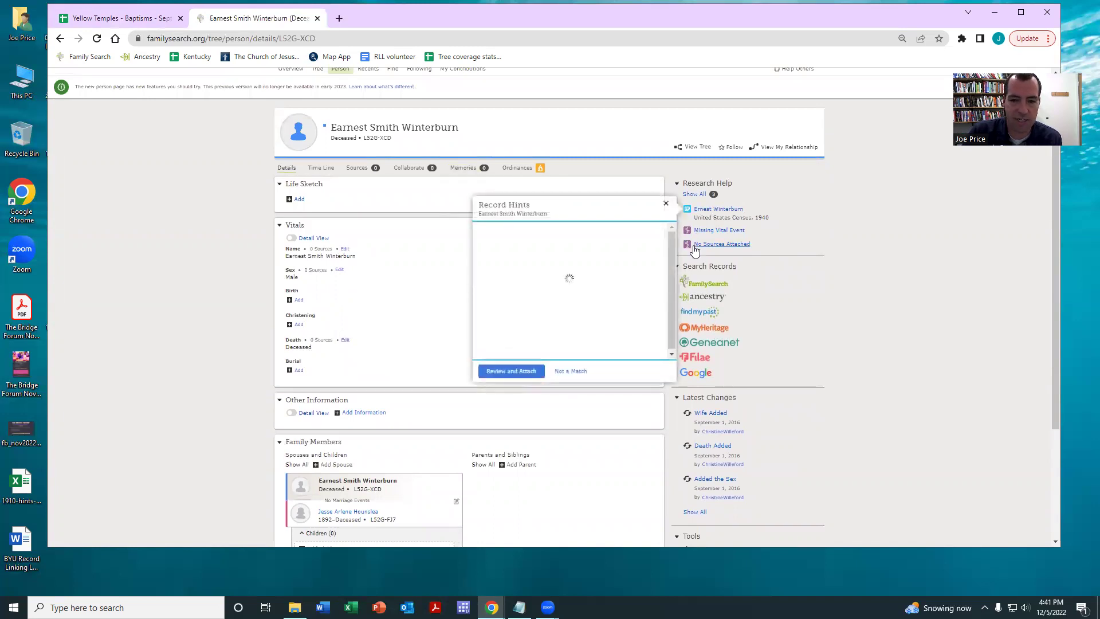
left_click(499, 373)
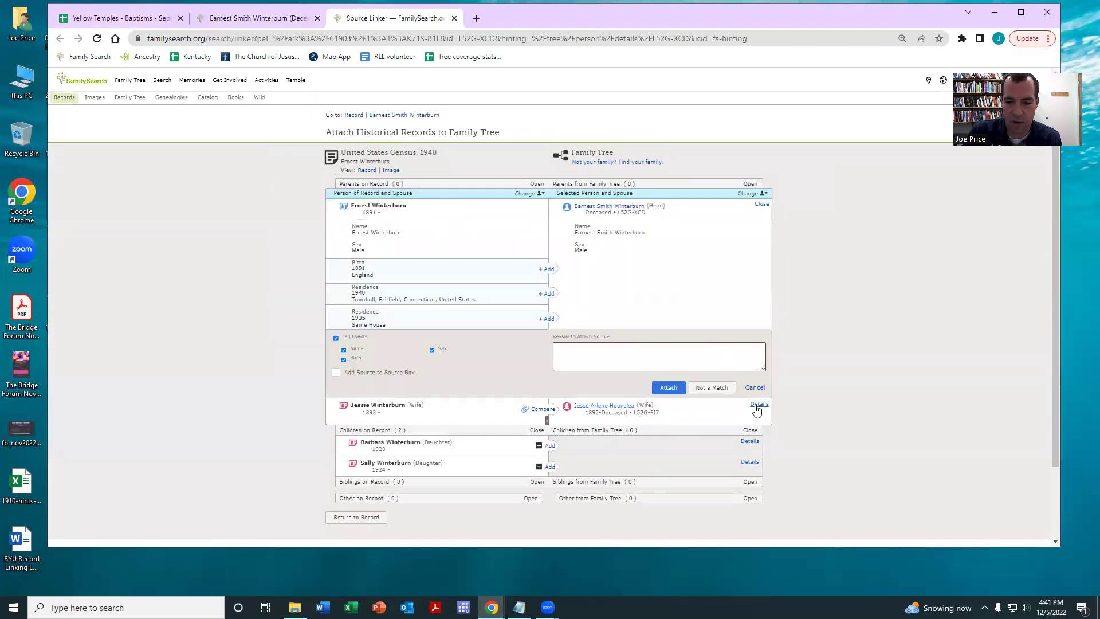
left_click(766, 406)
scroll(713, 296, "down", 2)
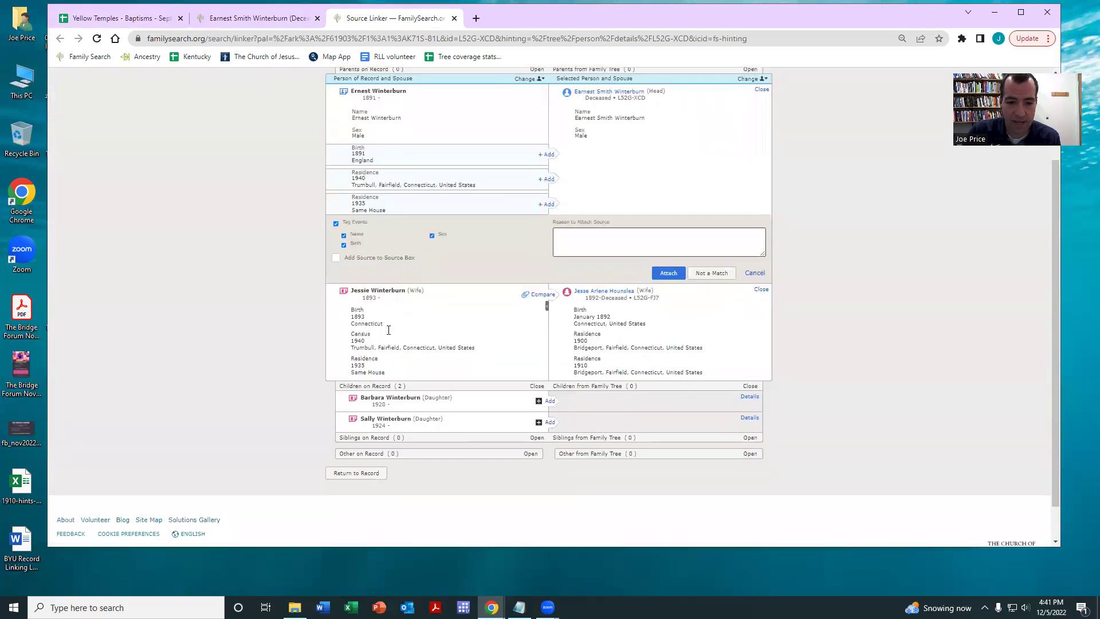
left_click(547, 204)
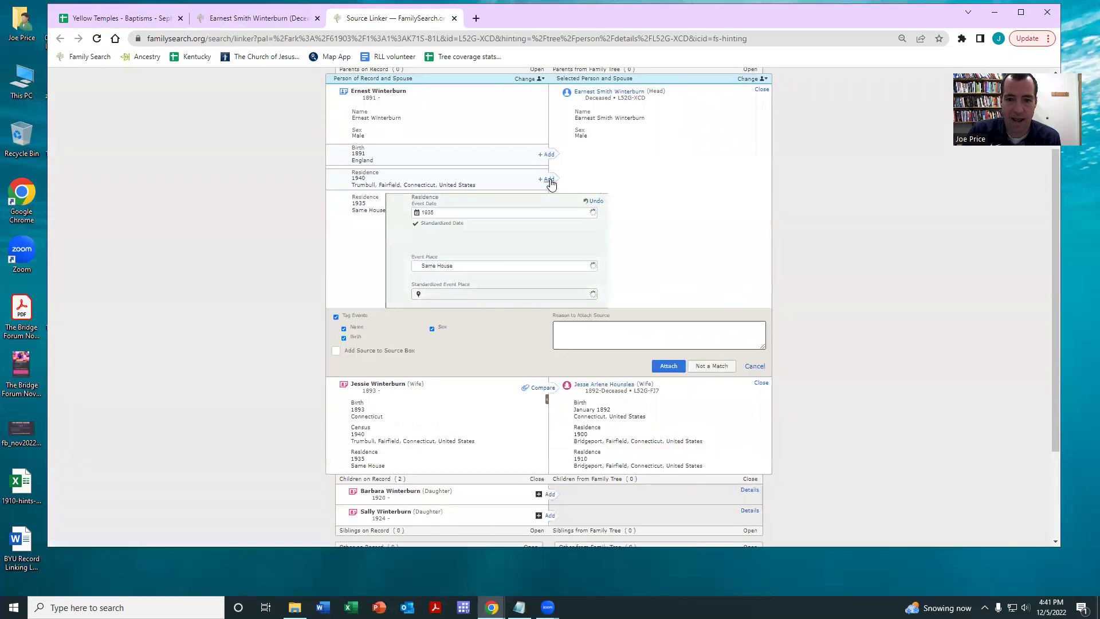
left_click(547, 178)
left_click(547, 154)
Attach the 1940 census record to both the husband and the wife.
scroll(676, 246, "down", 3)
left_click(665, 324)
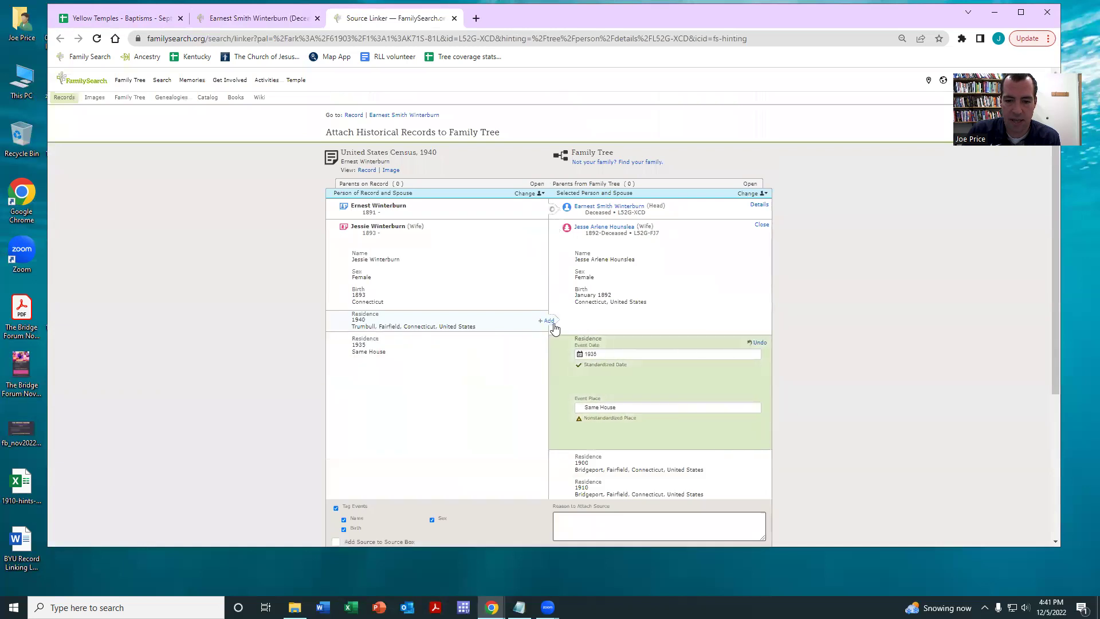
scroll(551, 280, "down", 1)
scroll(577, 278, "down", 4)
left_click(716, 365)
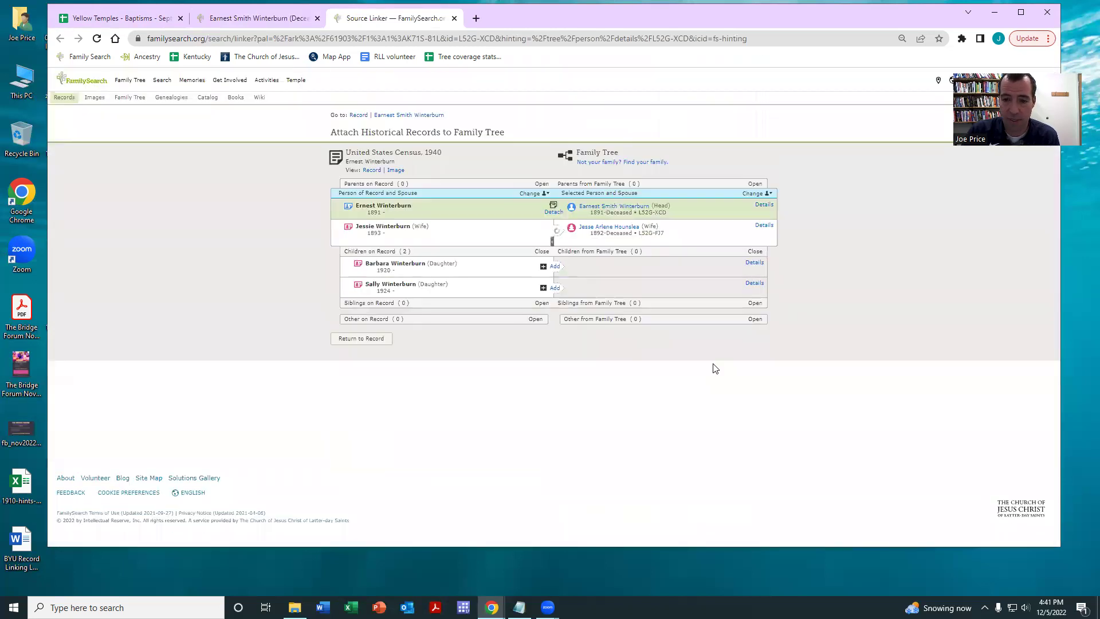
left_click(614, 206)
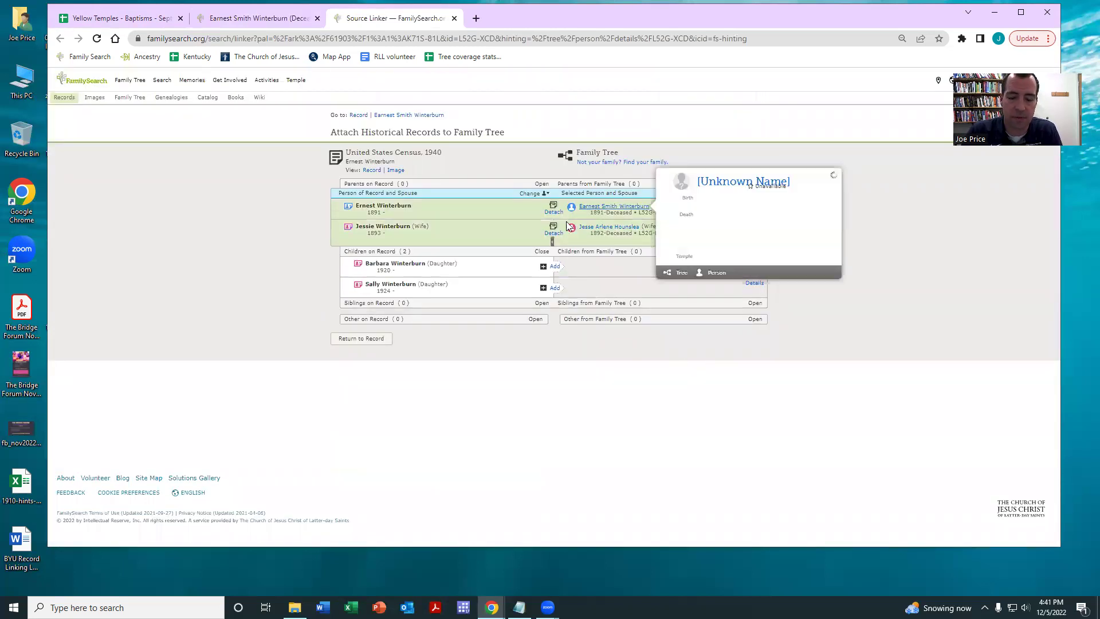
Go from the husband's person page to the wife's person page.
left_click(717, 284)
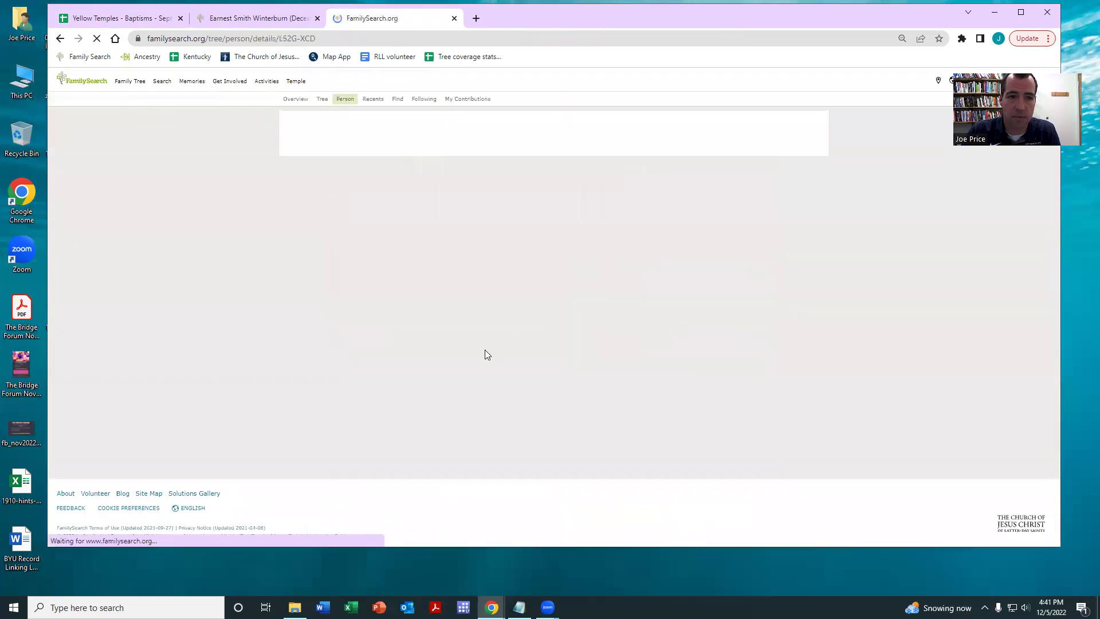
scroll(771, 275, "down", 4)
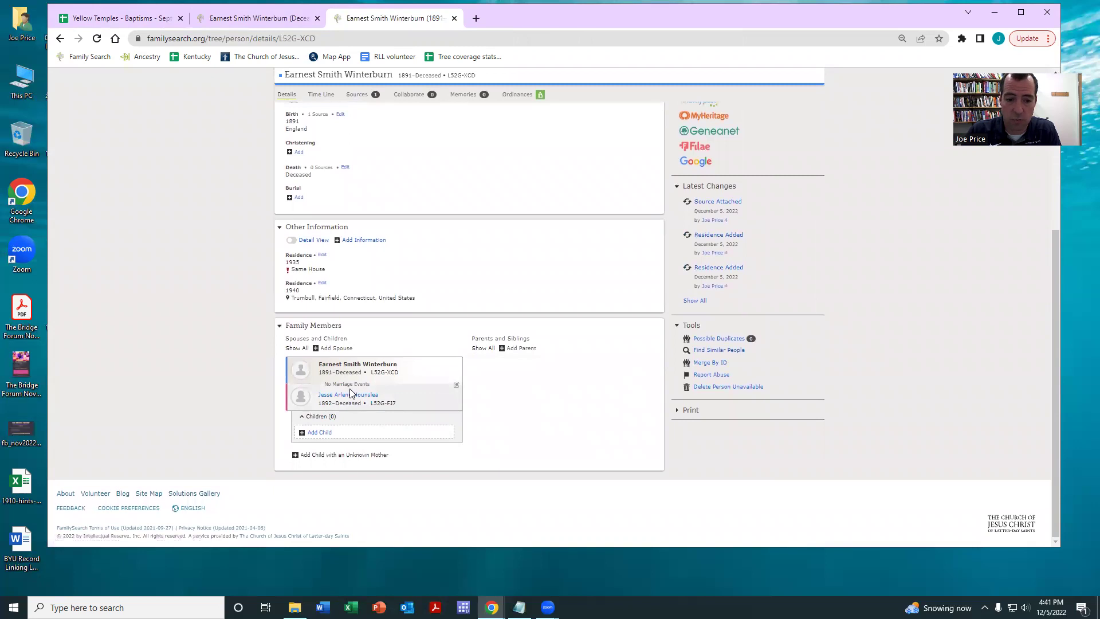
mouse_move(356, 396)
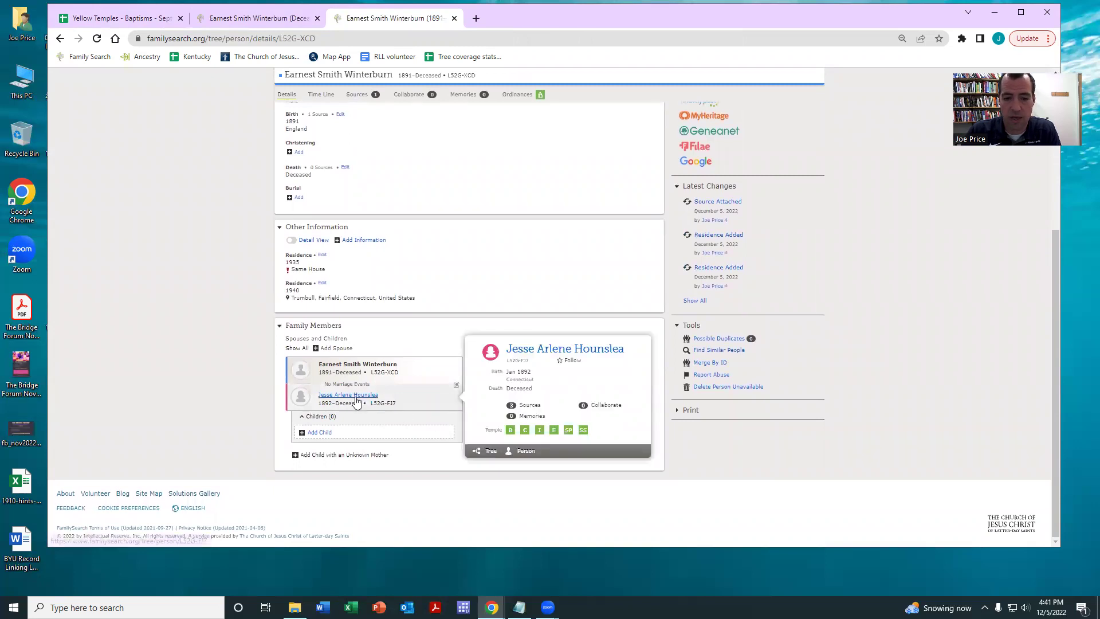
left_click(524, 453)
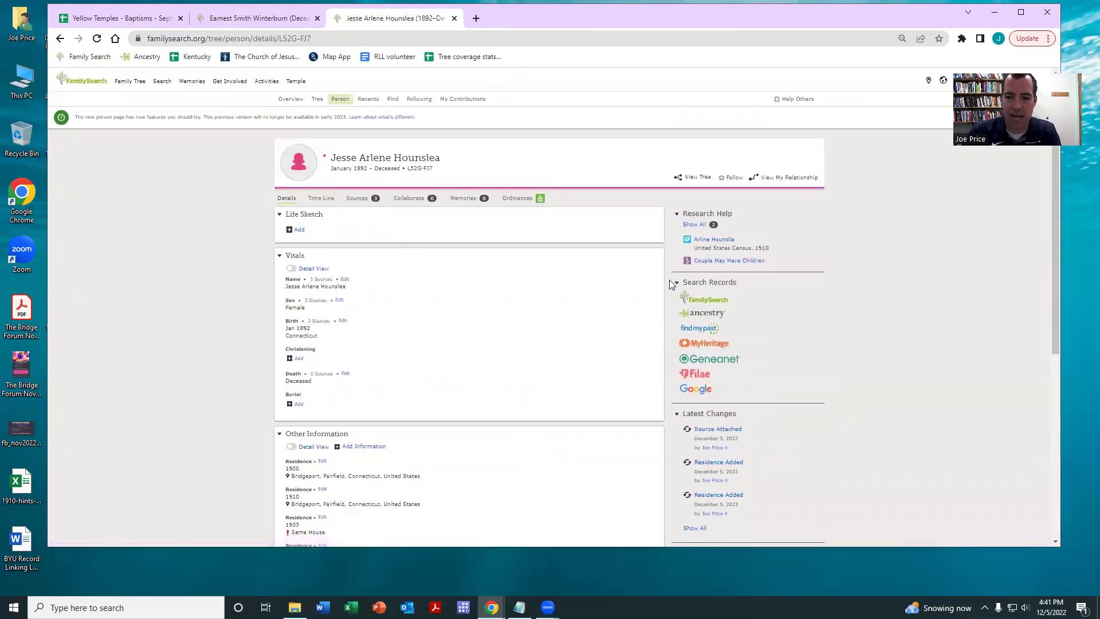
Review the wife's 1910 census hint and switch the comparison focus to her father.
left_click(714, 239)
left_click(504, 401)
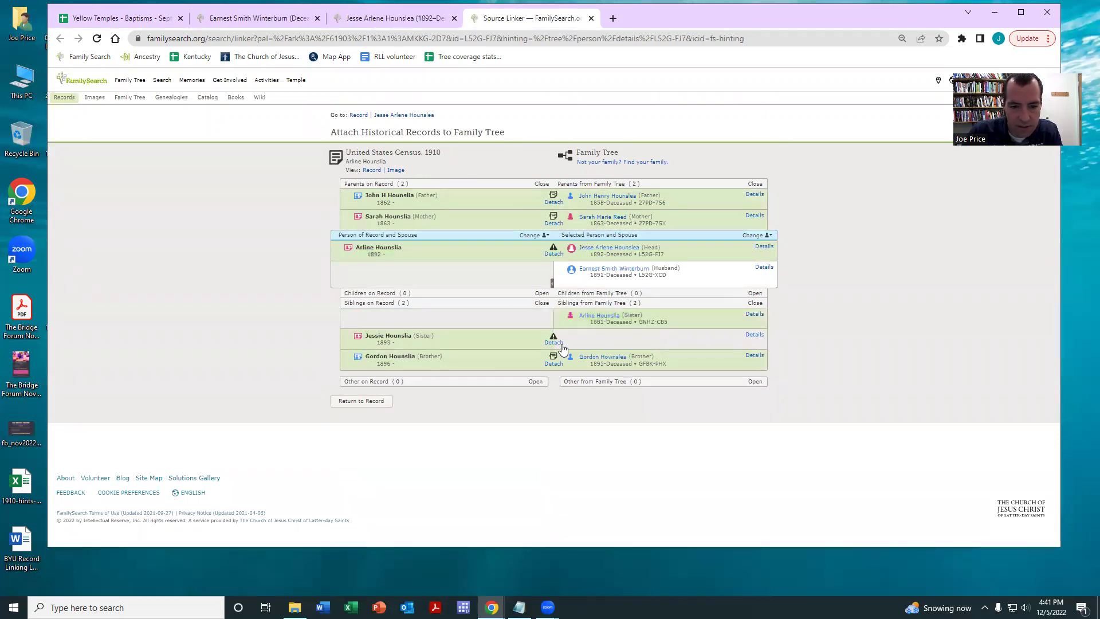
mouse_move(553, 343)
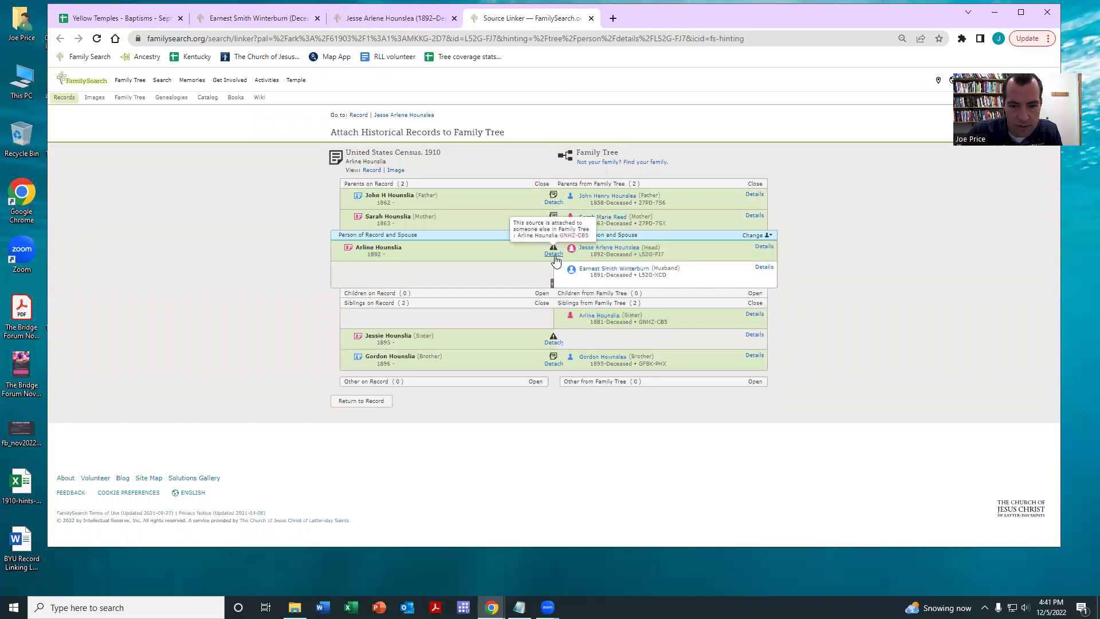
left_click(753, 236)
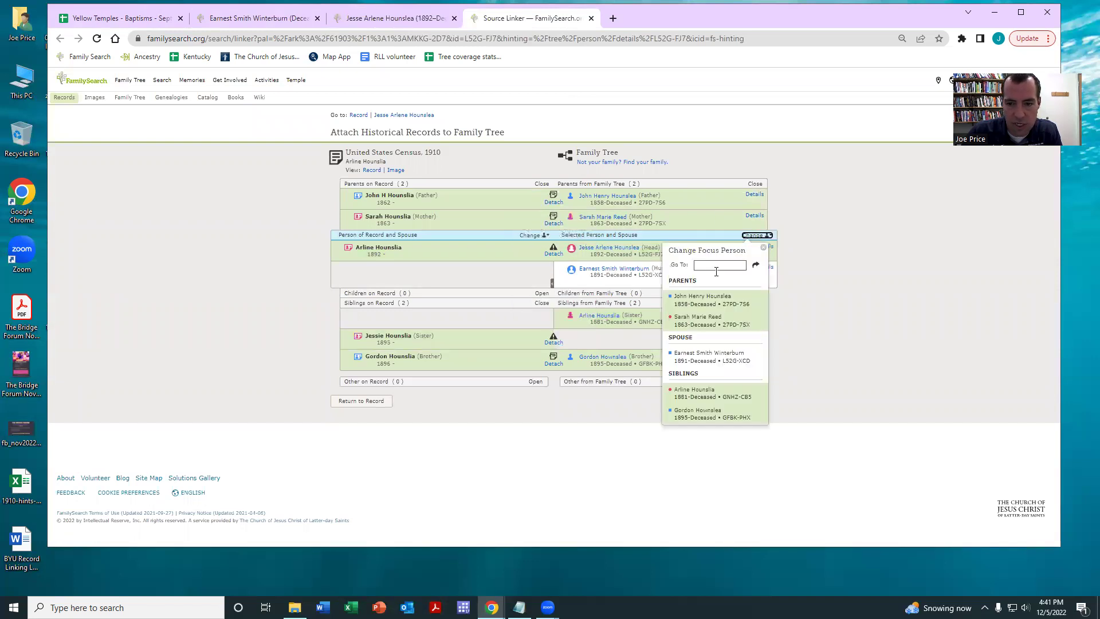
left_click(700, 298)
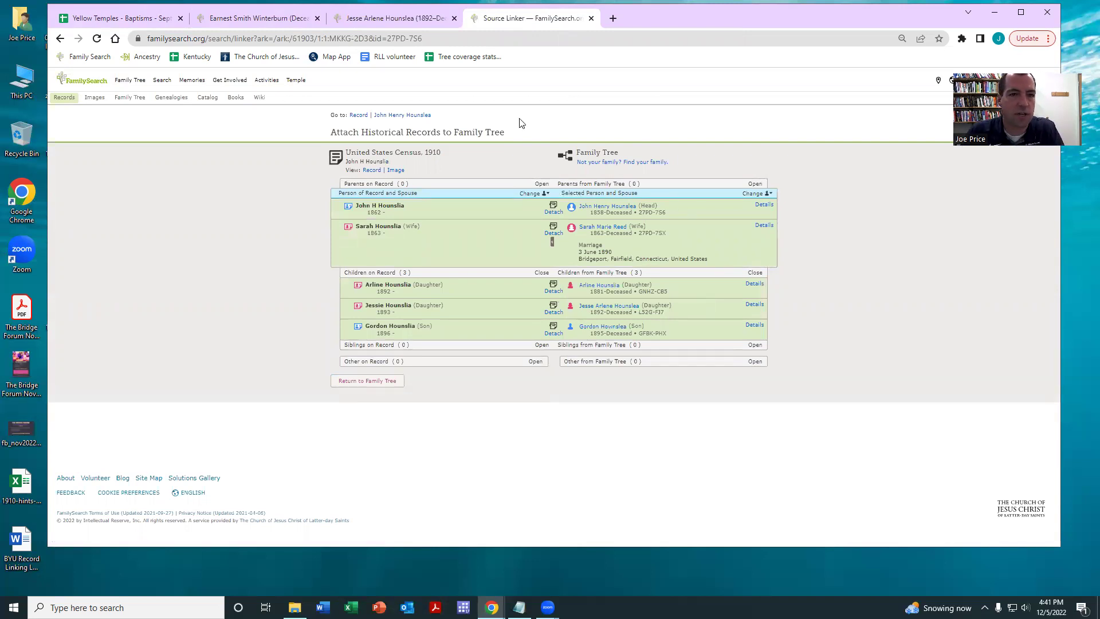
Close the finished FamilySearch tabs, enter 1 in E4433, and open the C4434:C4436 links.
left_click(591, 18)
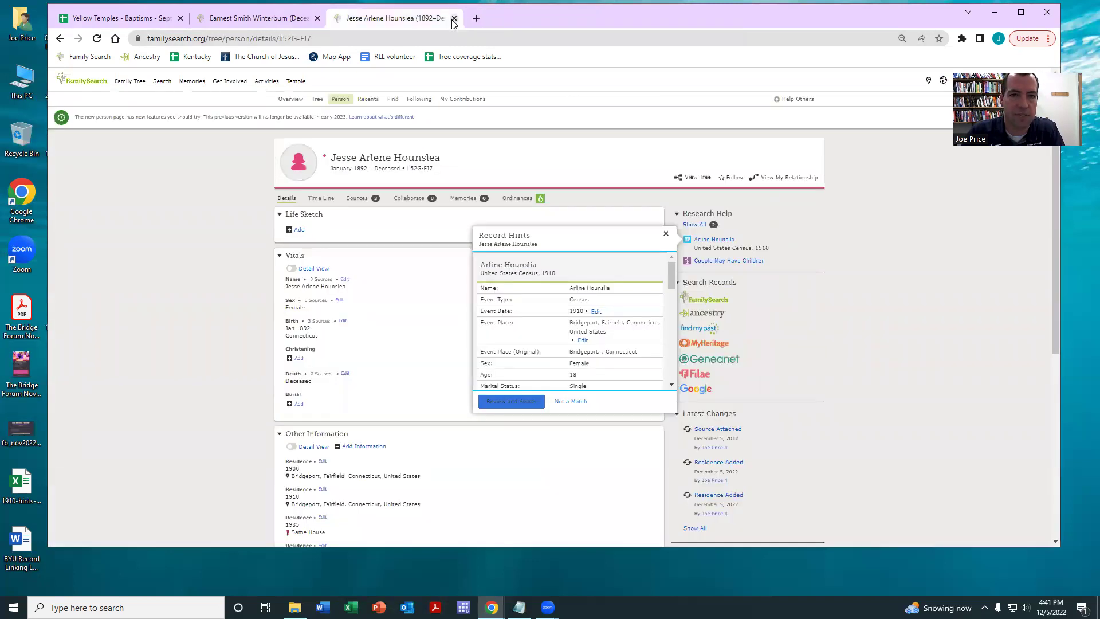
left_click(453, 18)
key("ctrl+shift+Tab")
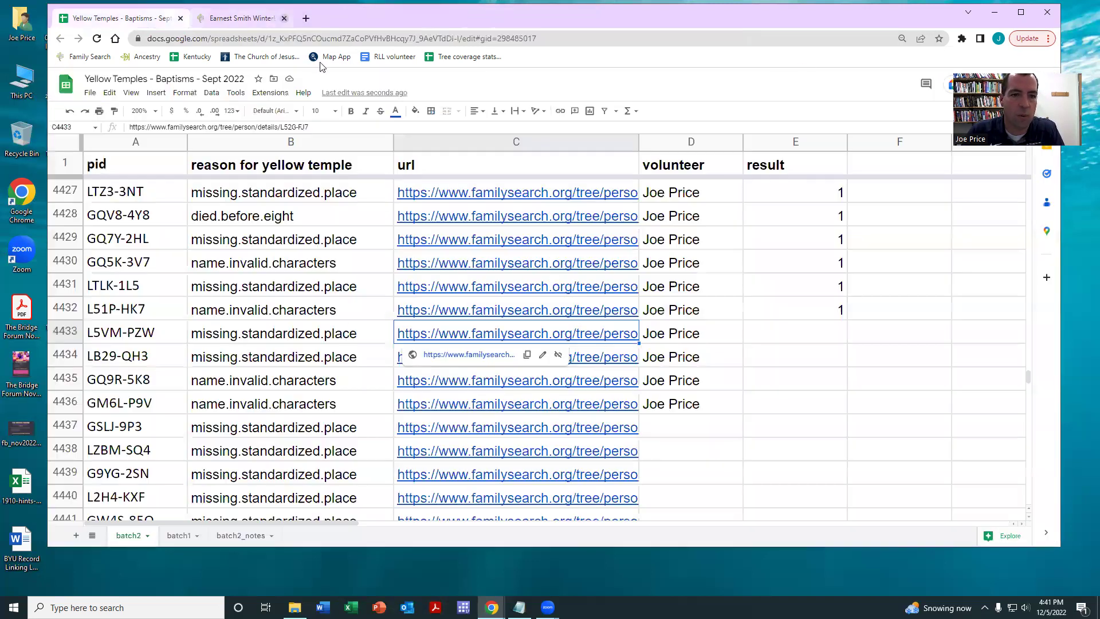
left_click(773, 337)
type("1")
key("Return")
left_click_drag(612, 362, 612, 405)
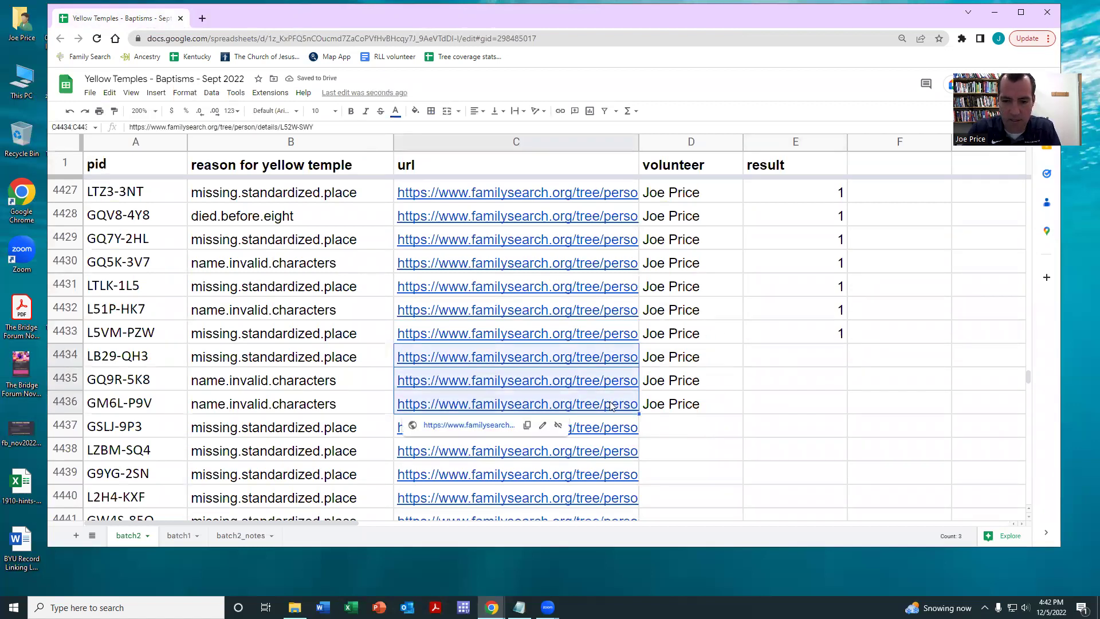
key("alt+Return")
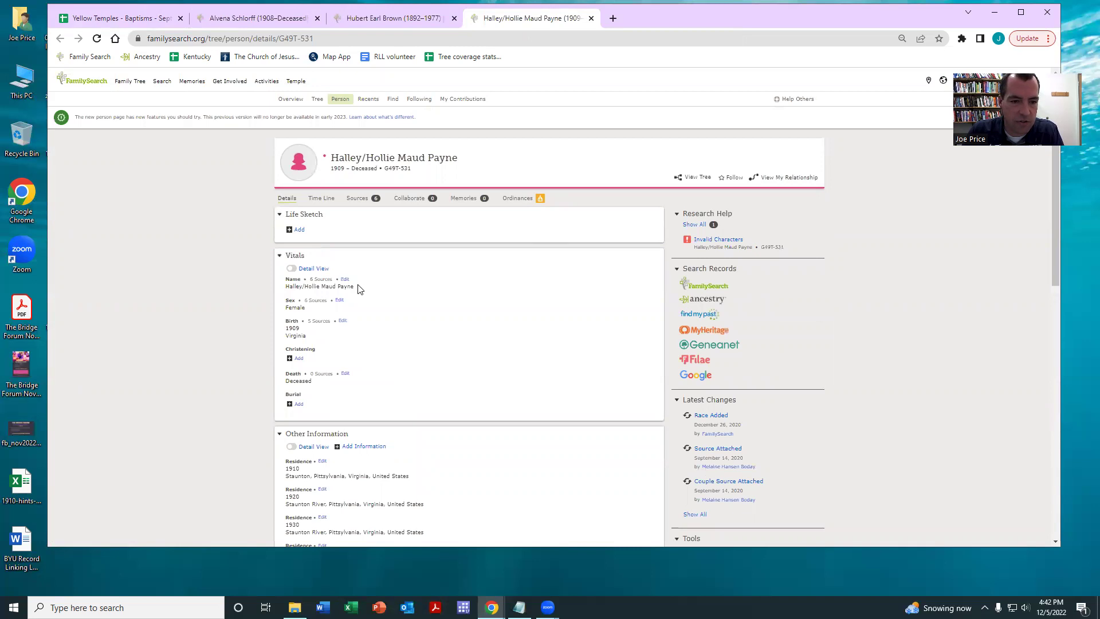
scroll(365, 281, "down", 1)
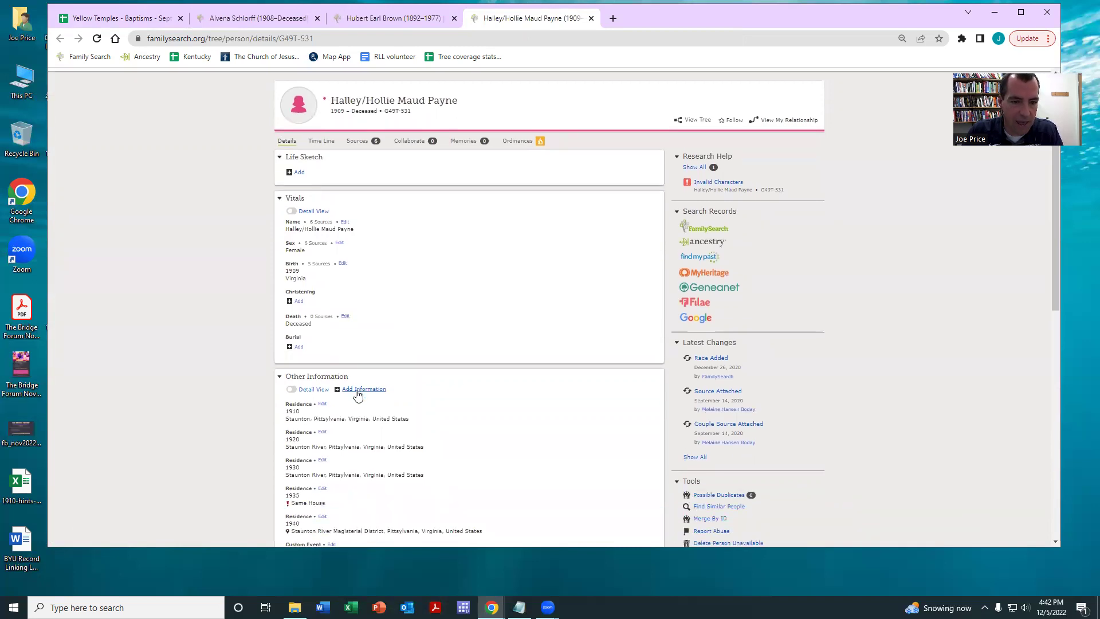
left_click(357, 395)
left_click(420, 138)
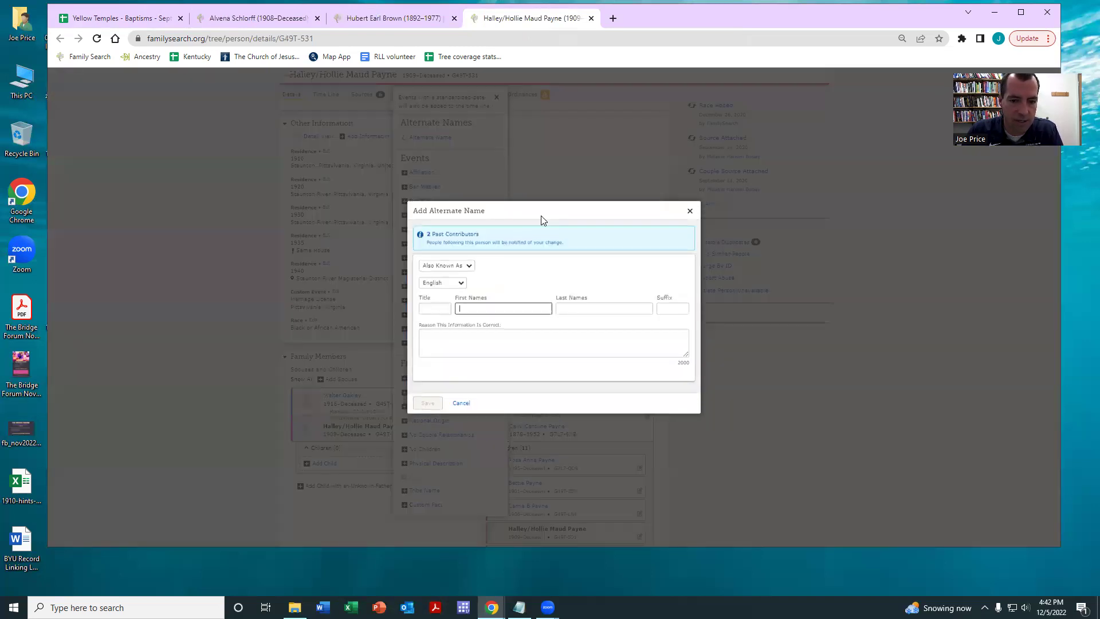
type("Hollie")
key("Tab")
type("P")
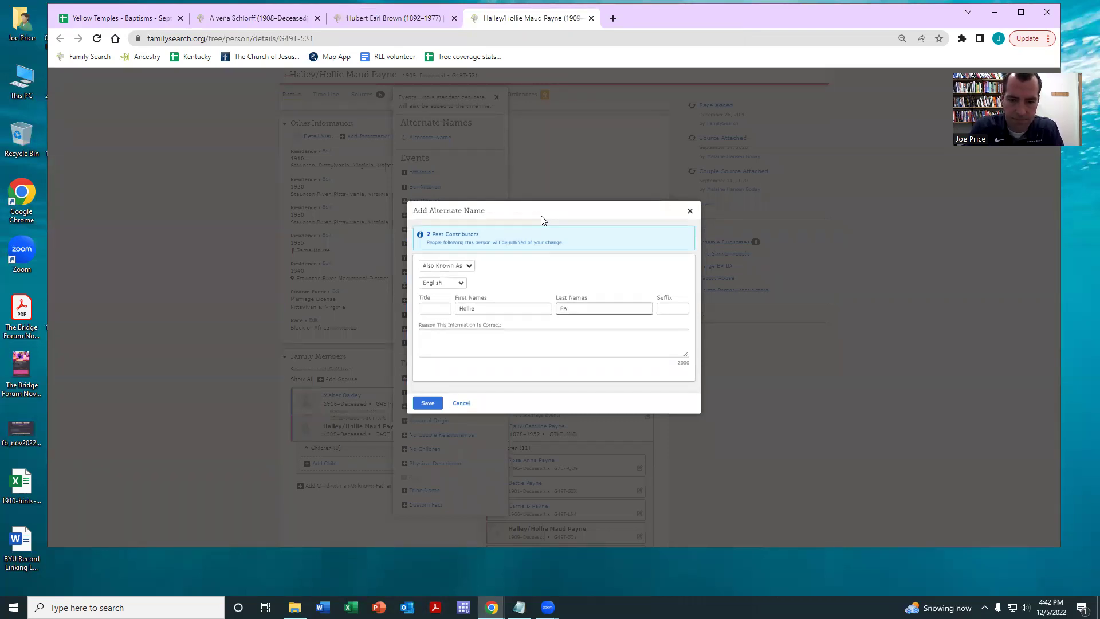
left_click(431, 407)
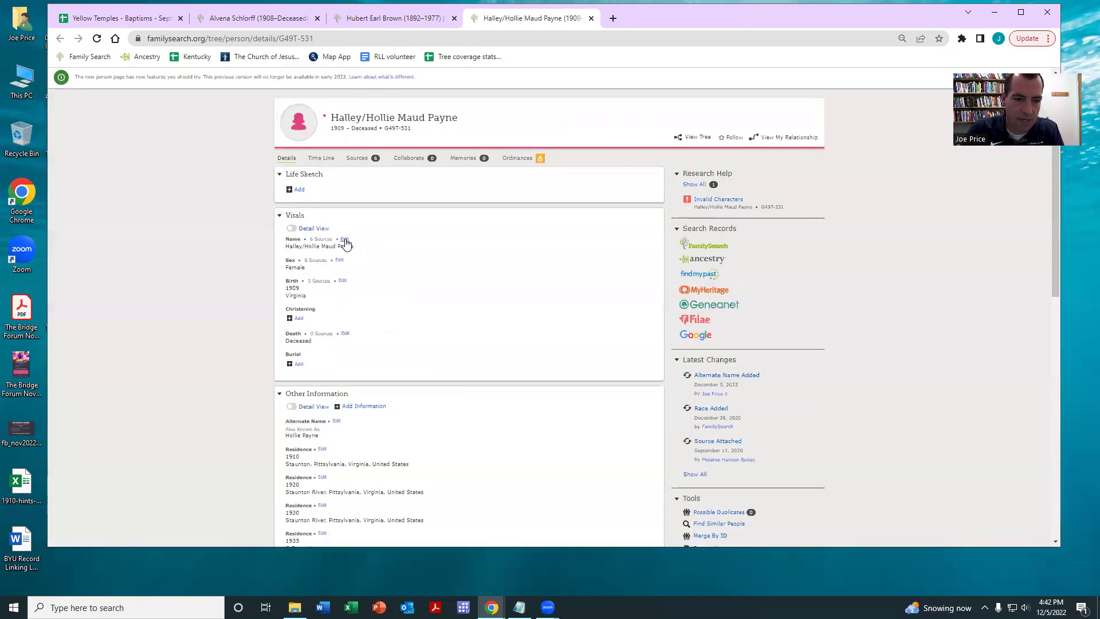
left_click(344, 239)
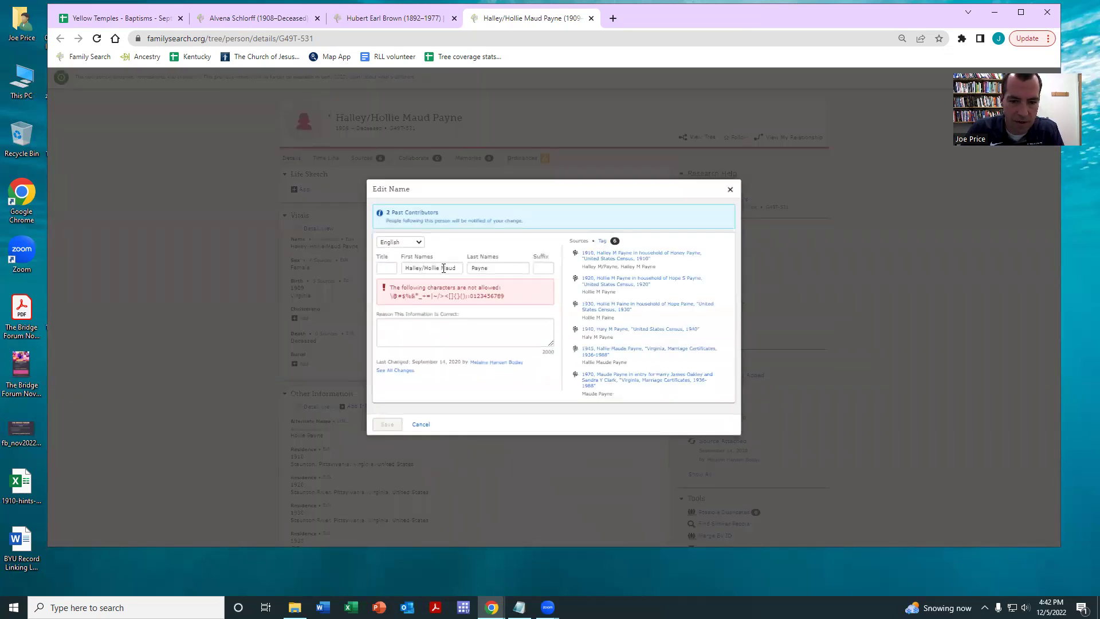
left_click_drag(437, 268, 424, 267)
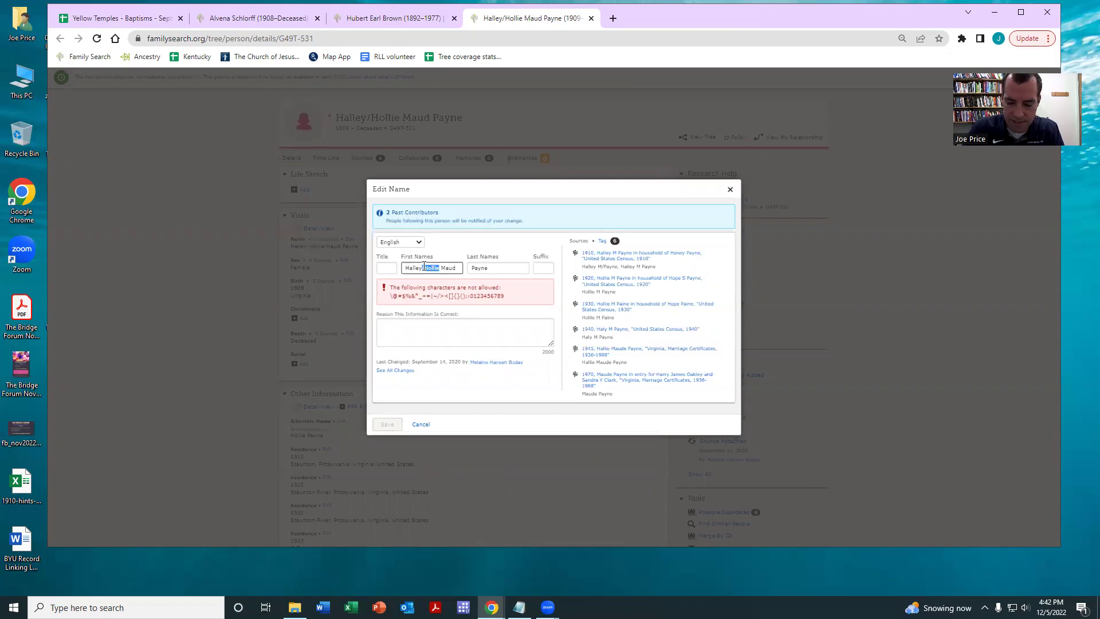
key("BackSpace")
key("BackSpace")
left_click(386, 424)
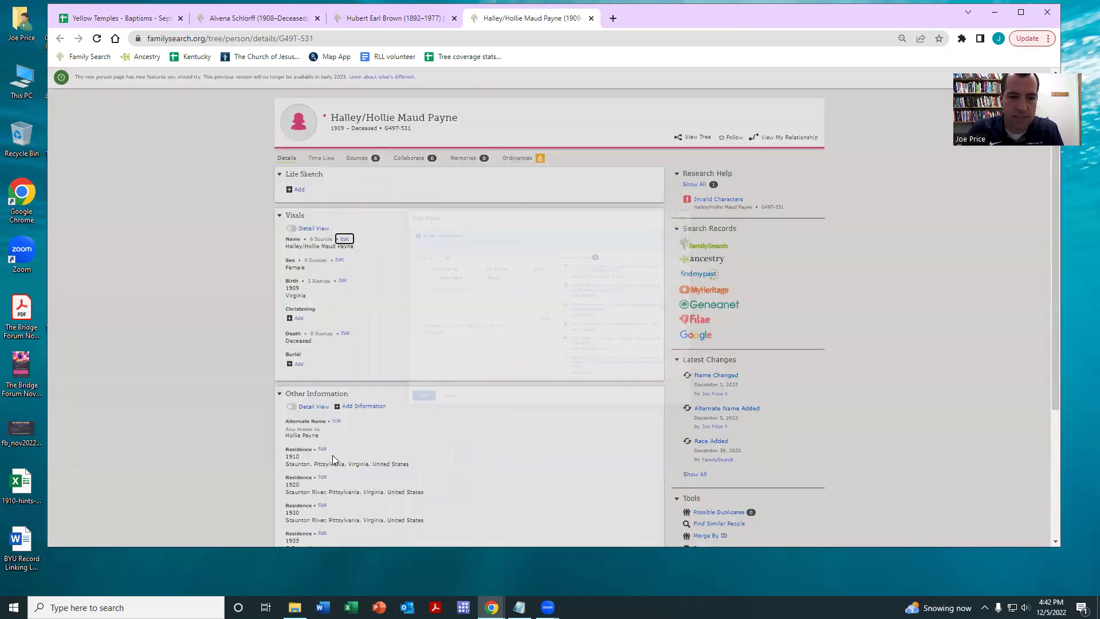
Check her sources list, then return to Details and view the mother's summary card.
left_click(360, 159)
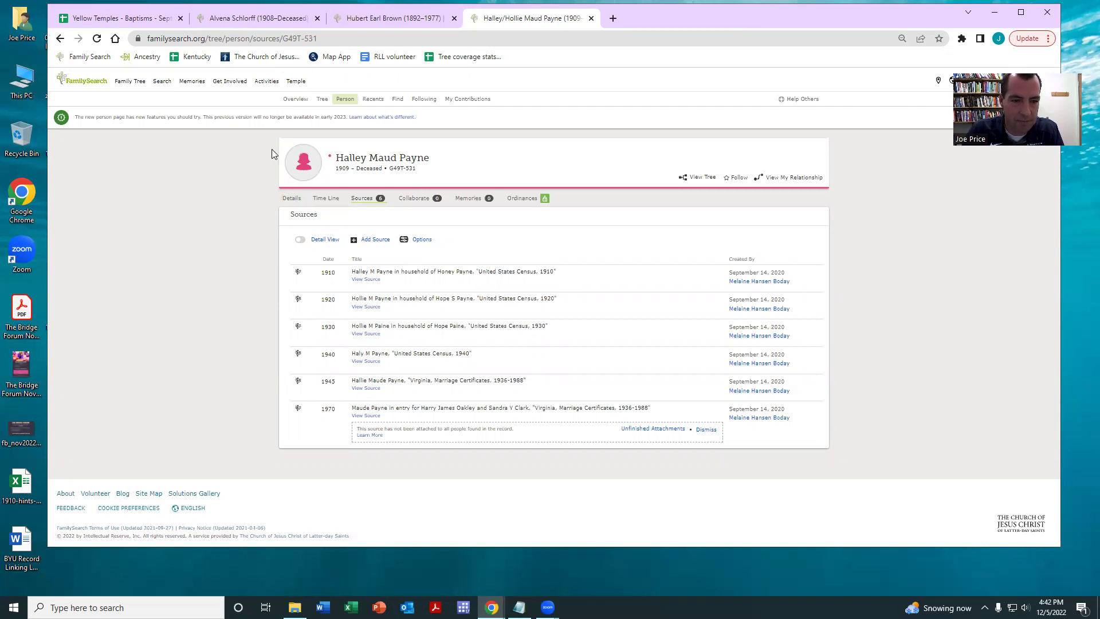
left_click(291, 198)
scroll(449, 351, "down", 7)
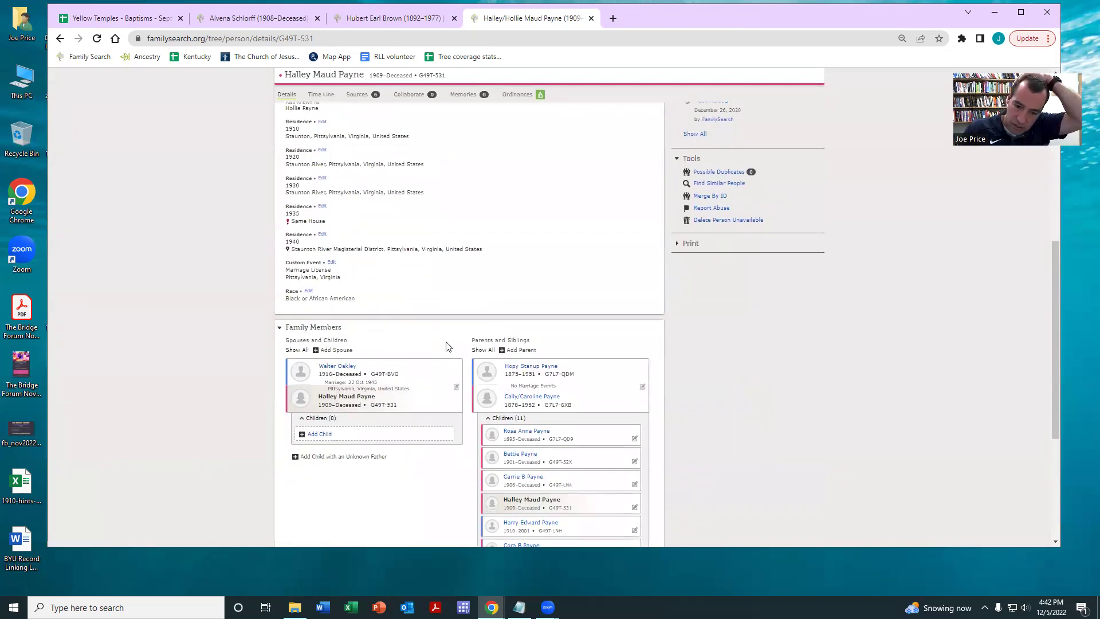
left_click(531, 396)
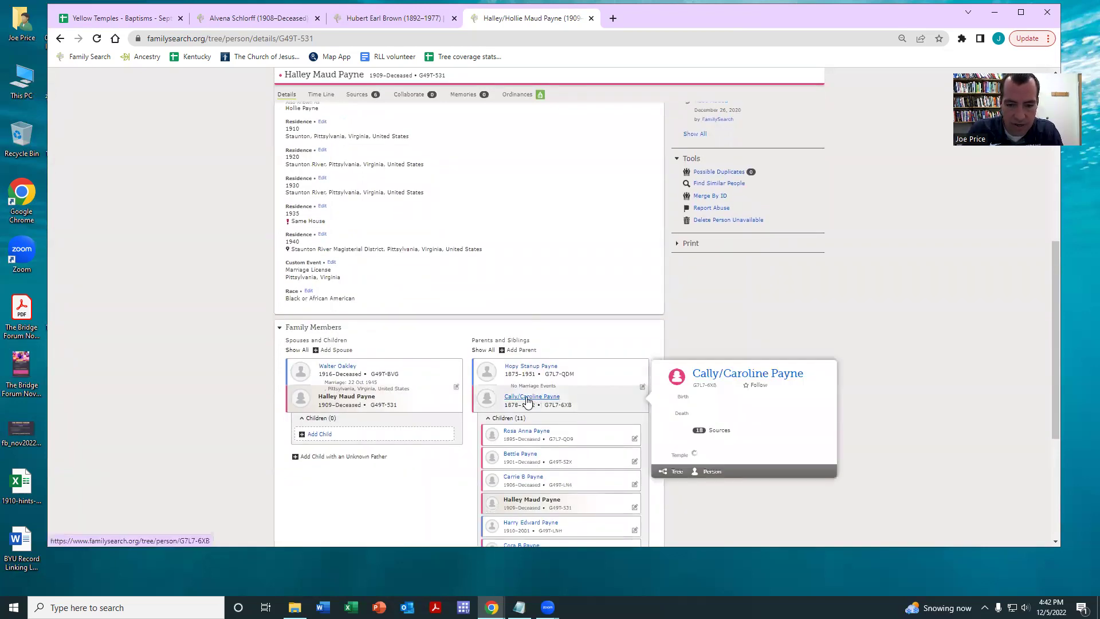
Open the mother's person page and review her sources before returning to Details.
left_click(713, 475)
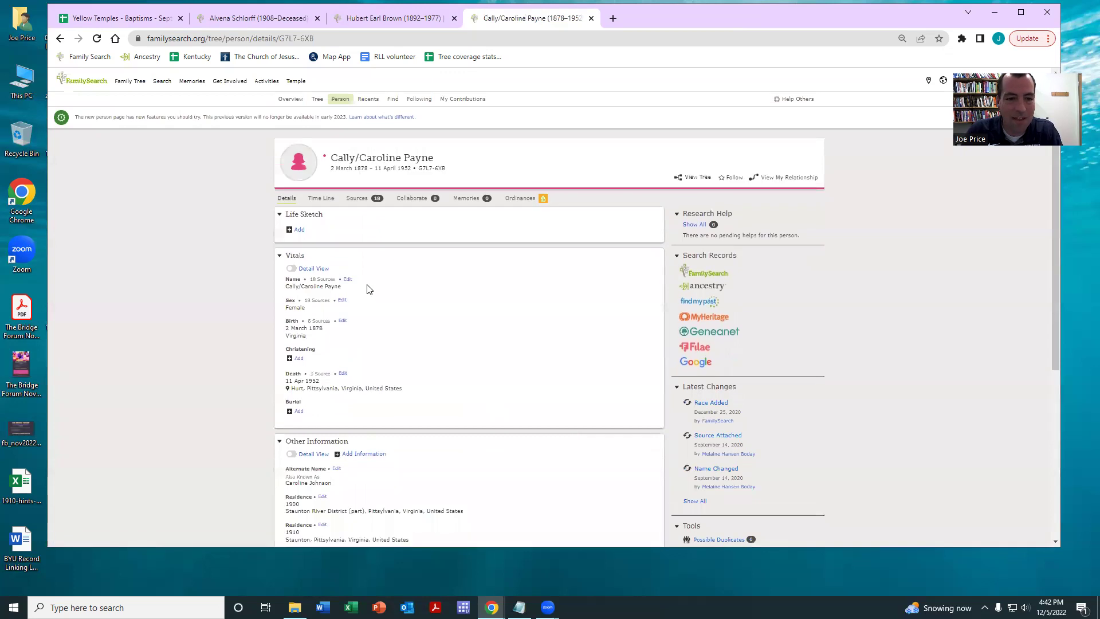
left_click(357, 198)
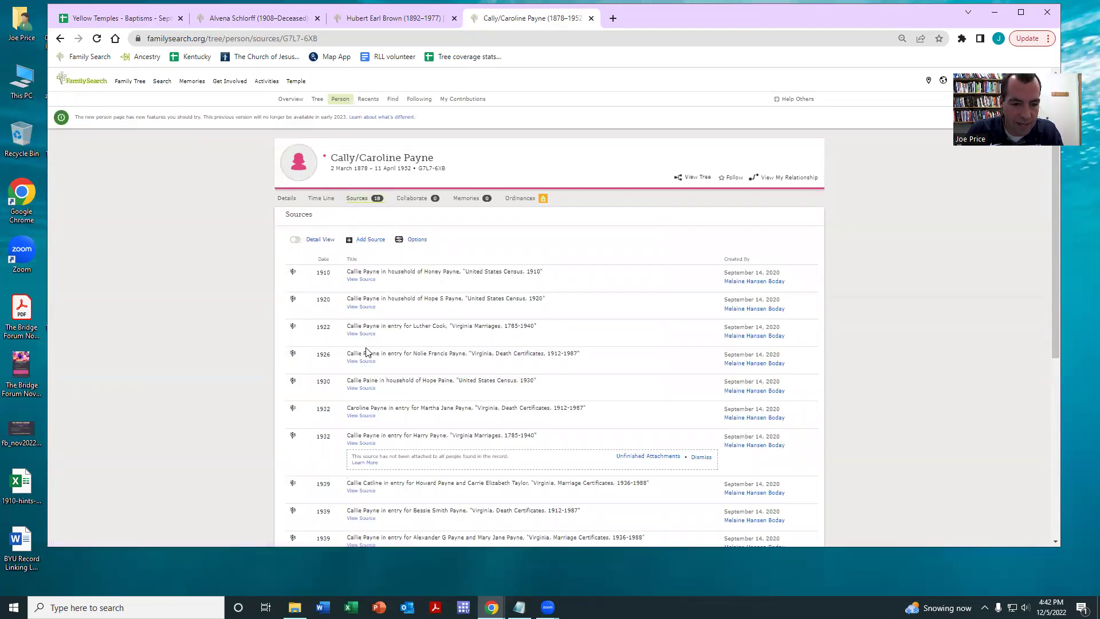
scroll(395, 365, "down", 1)
scroll(378, 359, "down", 3)
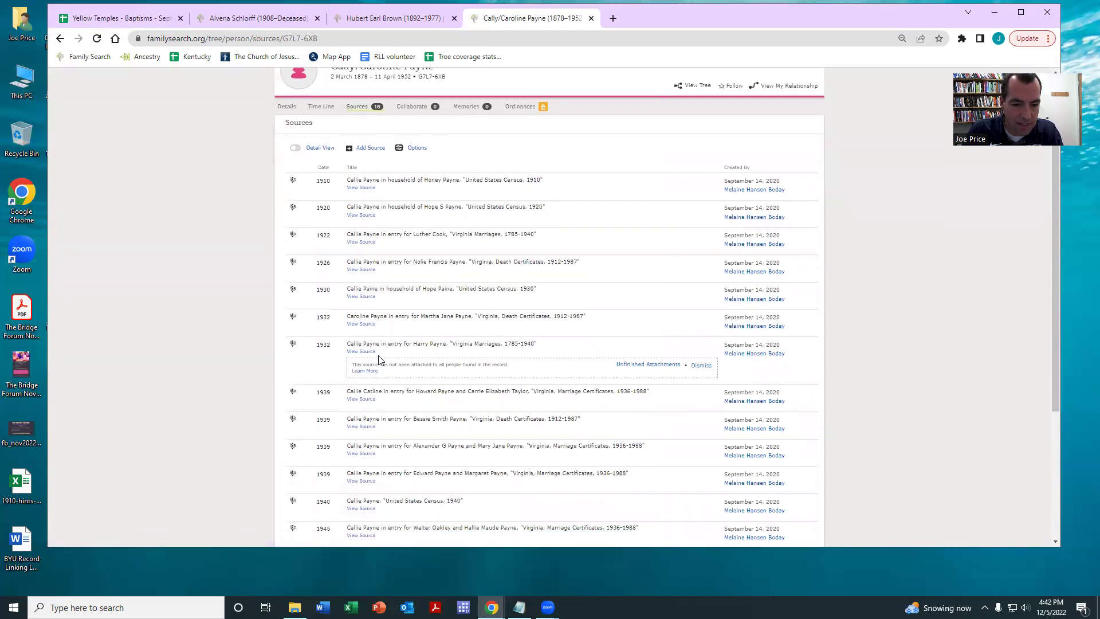
scroll(379, 363, "down", 1)
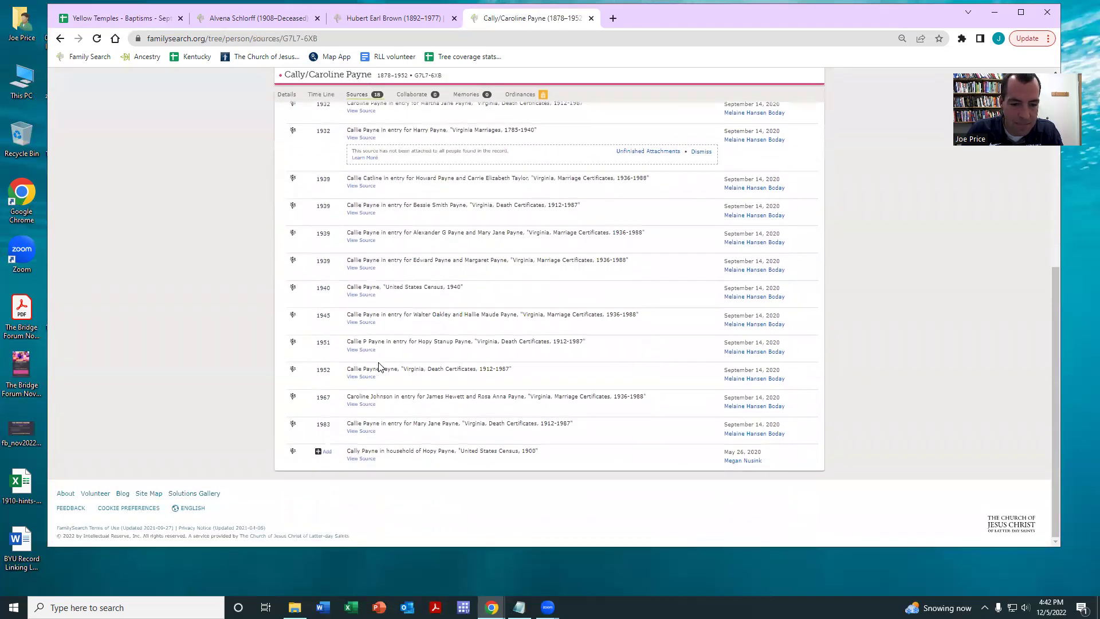
scroll(487, 355, "up", 5)
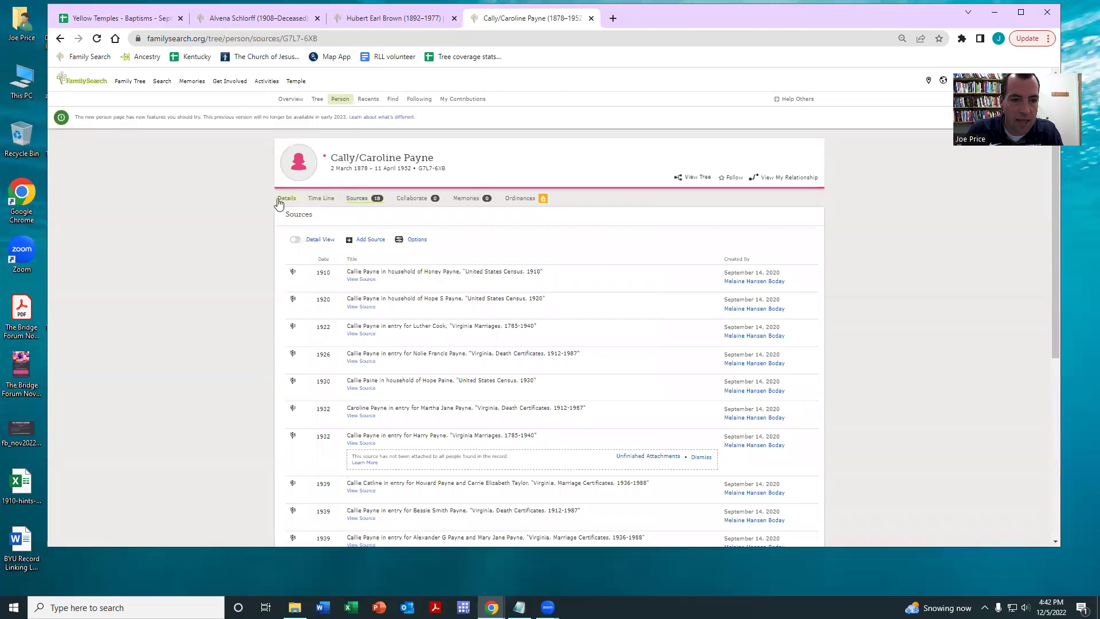
left_click(286, 198)
scroll(421, 277, "down", 3)
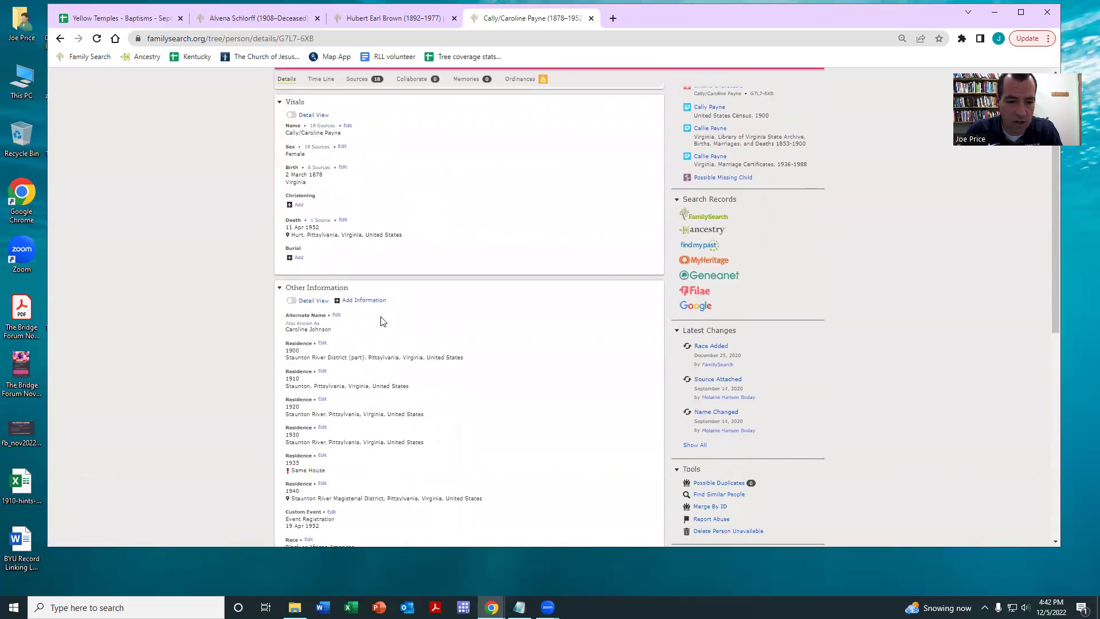
left_click(355, 282)
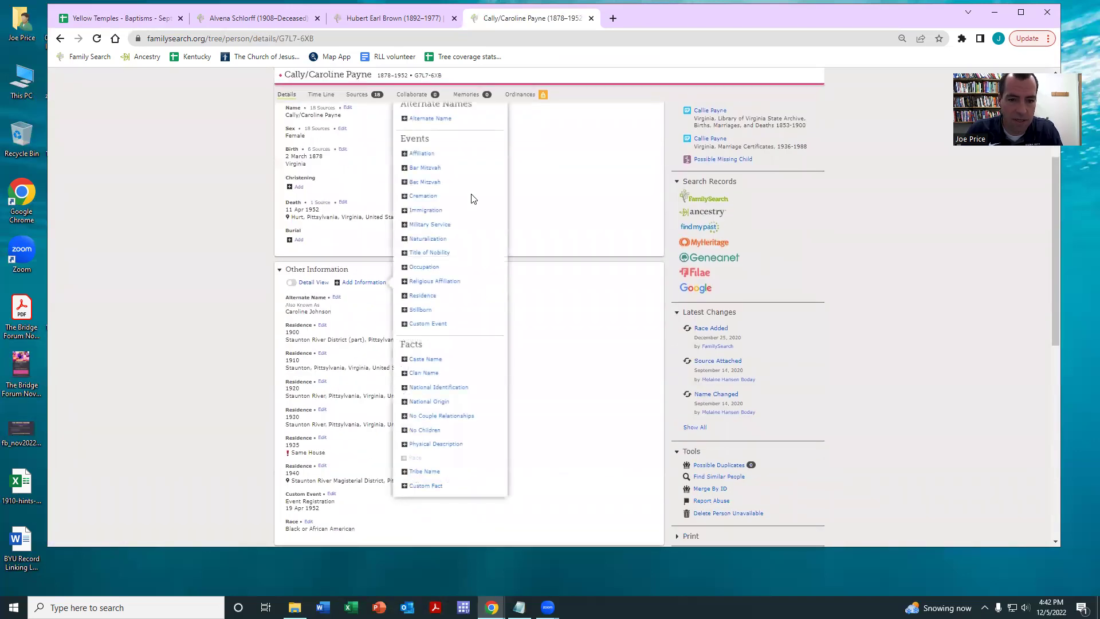
left_click(429, 118)
type("Callie")
key("Tab")
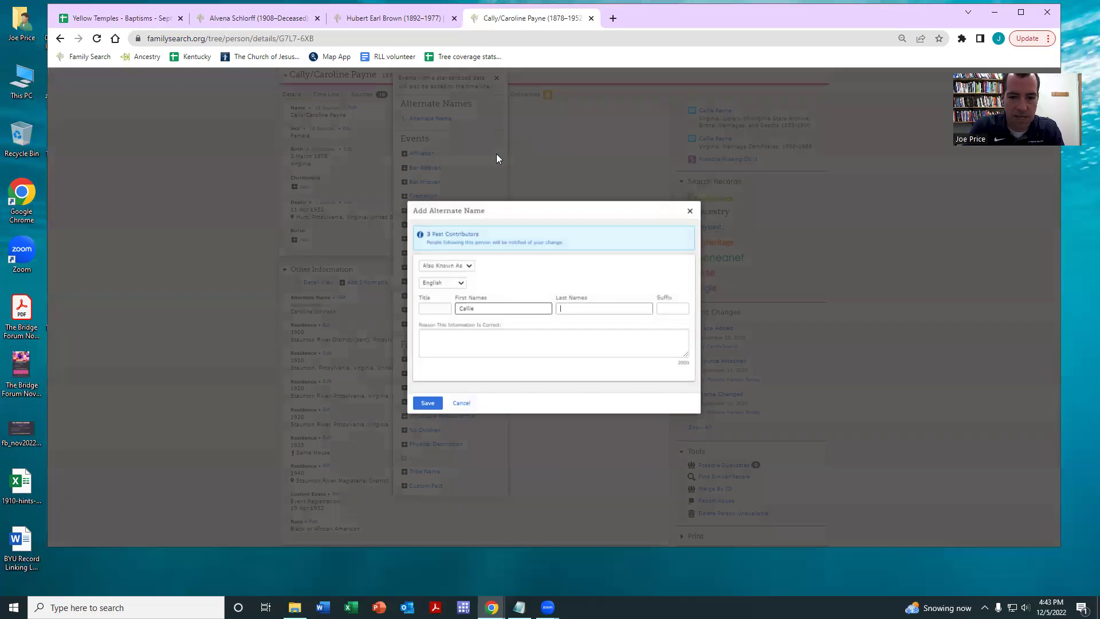
type("Payne")
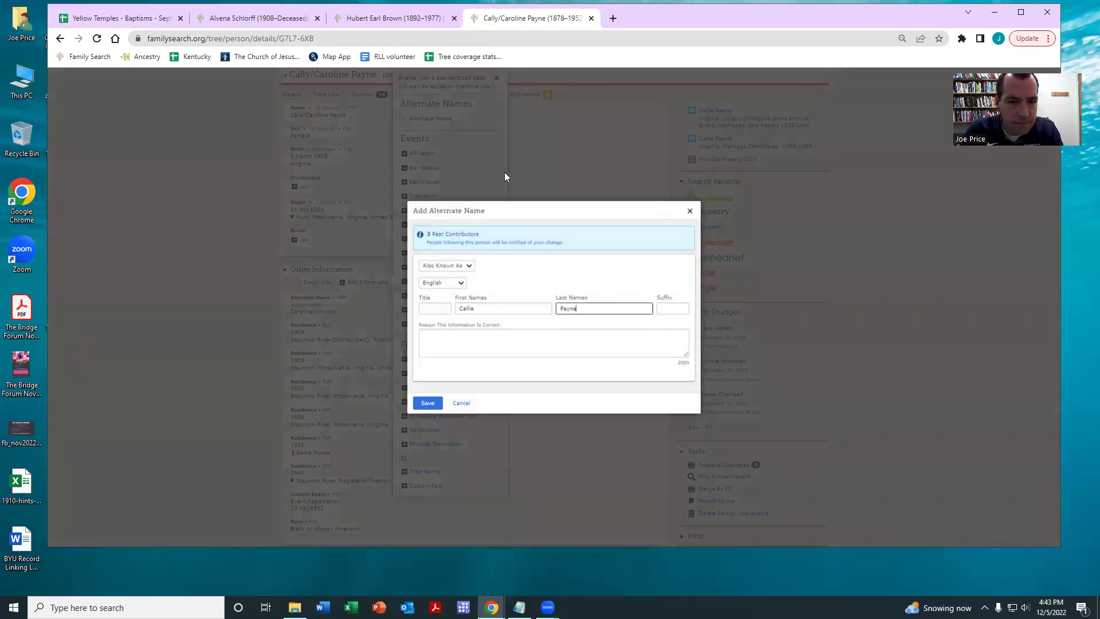
left_click(430, 404)
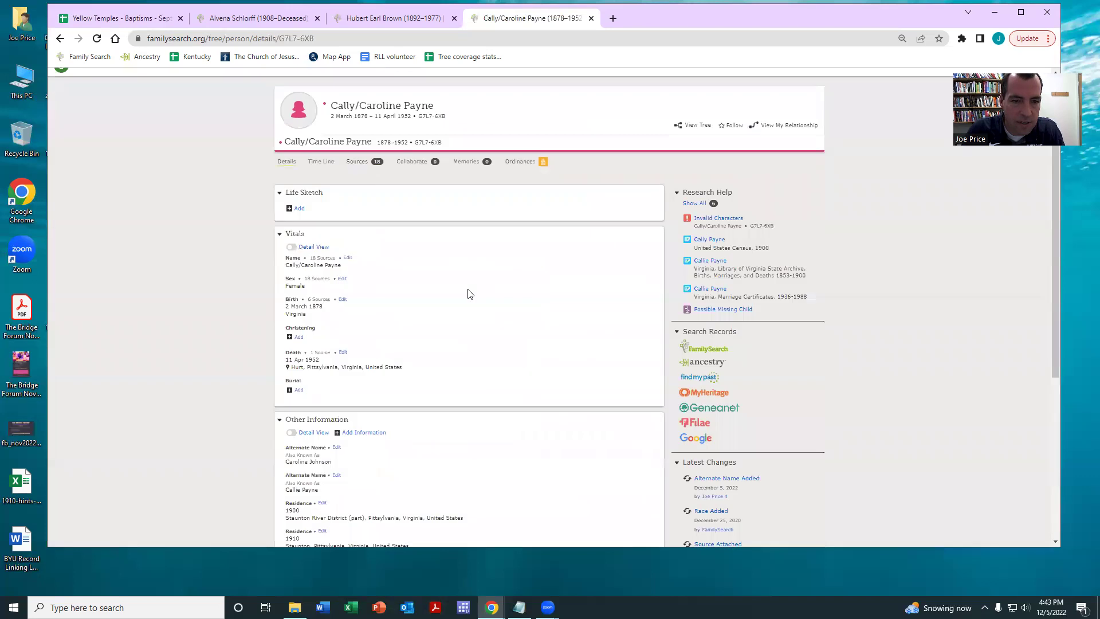
left_click(346, 280)
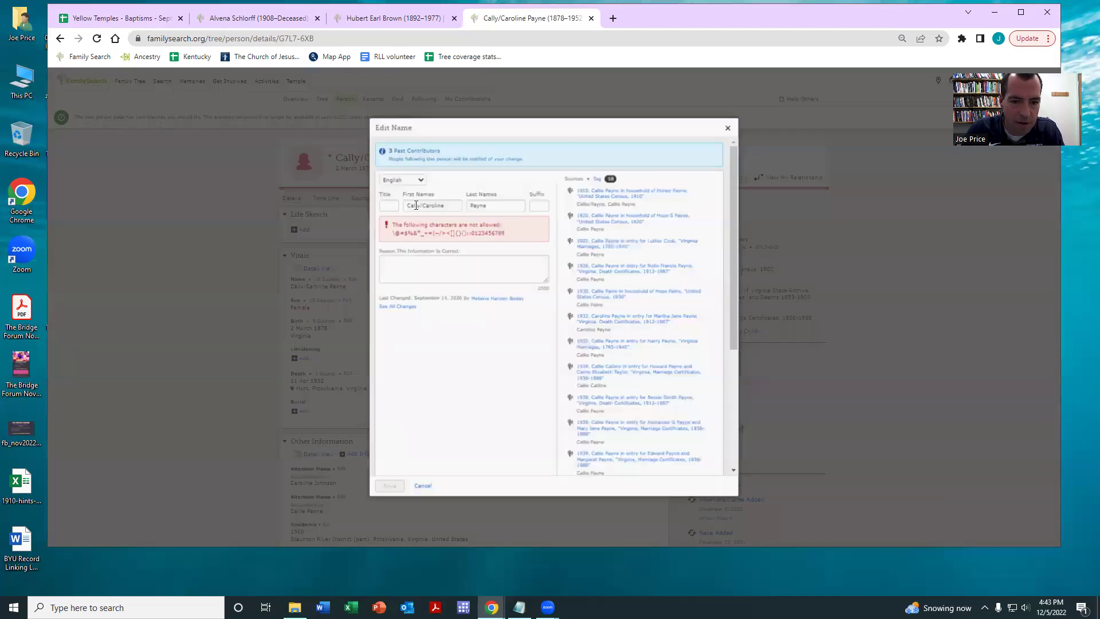
left_click(421, 204)
key("BackSpace")
key("BackSpace")
key("BackSpace")
key("BackSpace")
key("BackSpace")
key("BackSpace")
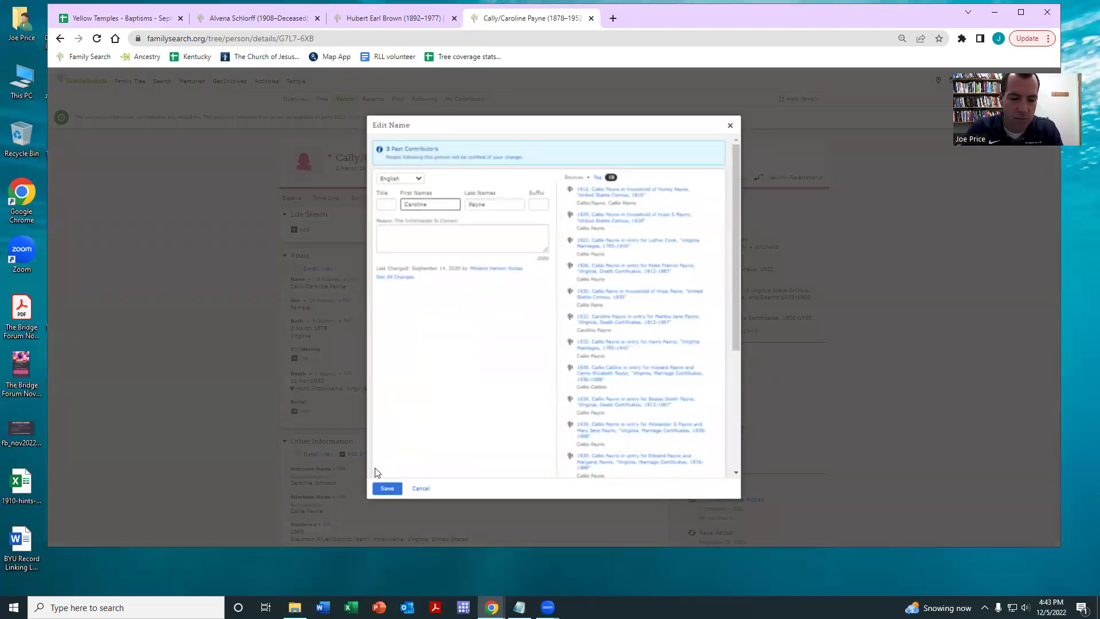
left_click(383, 489)
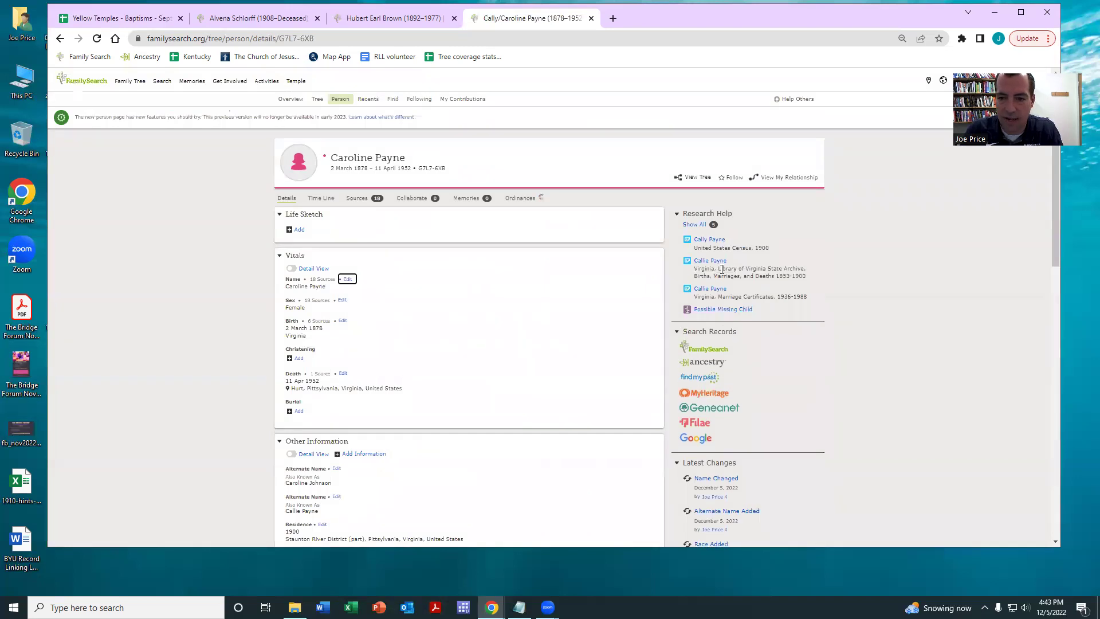
scroll(573, 321, "down", 6)
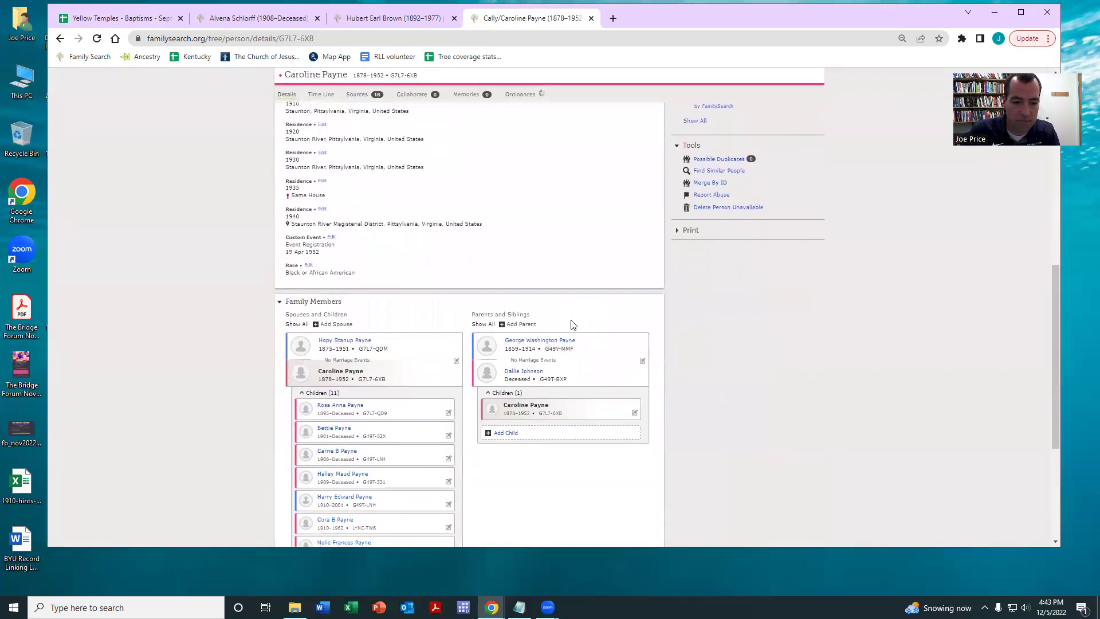
left_click(395, 19)
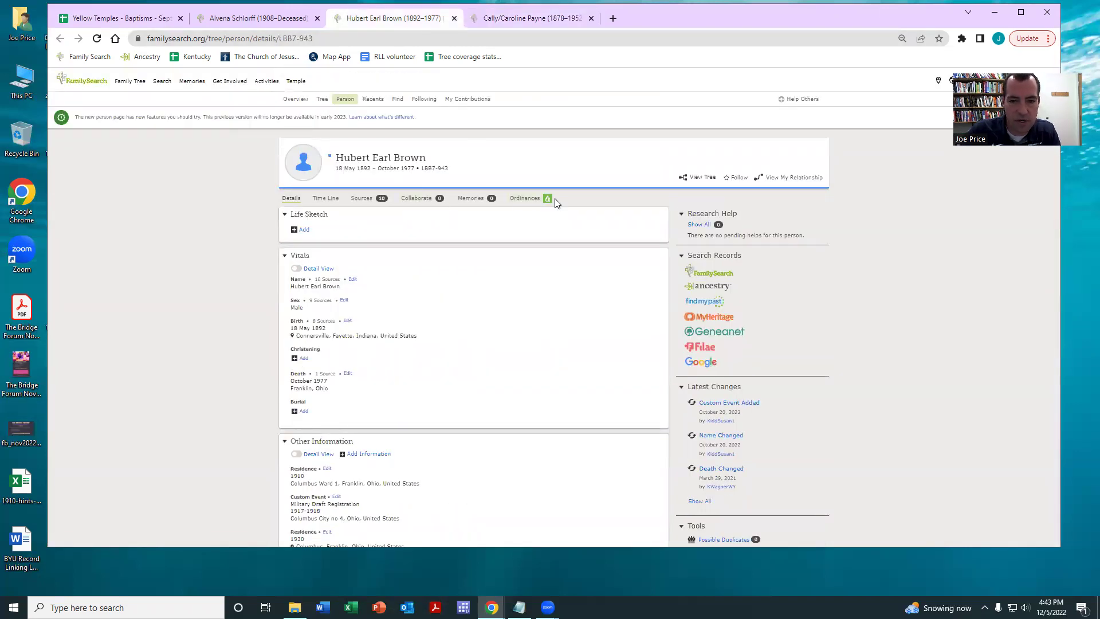
scroll(545, 293, "down", 5)
scroll(547, 298, "down", 2)
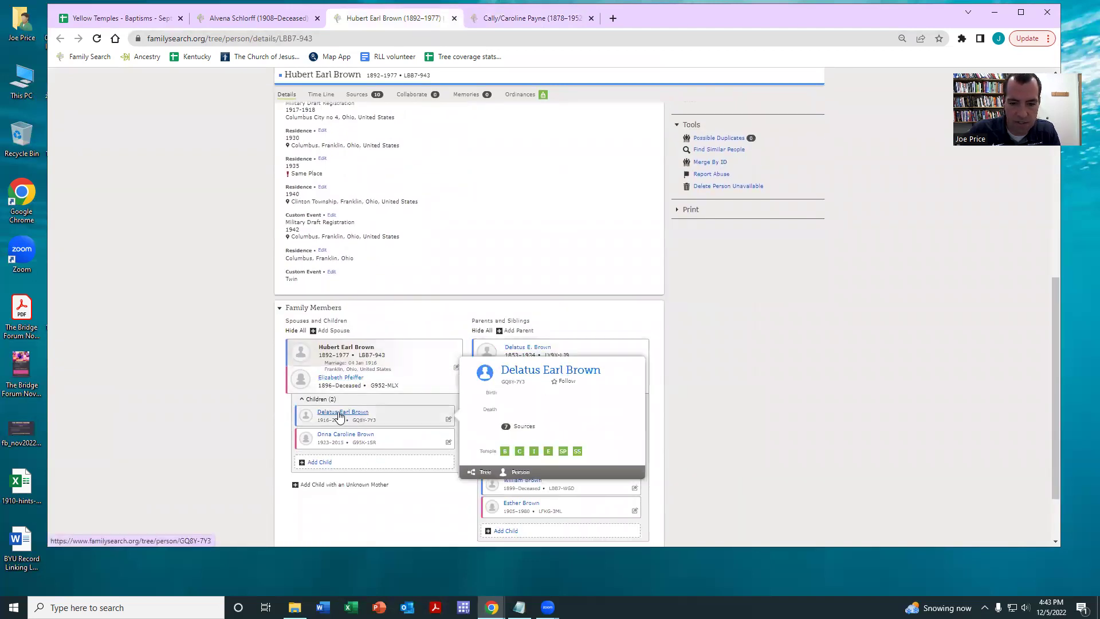
scroll(410, 101, "up", 3)
scroll(410, 102, "up", 1)
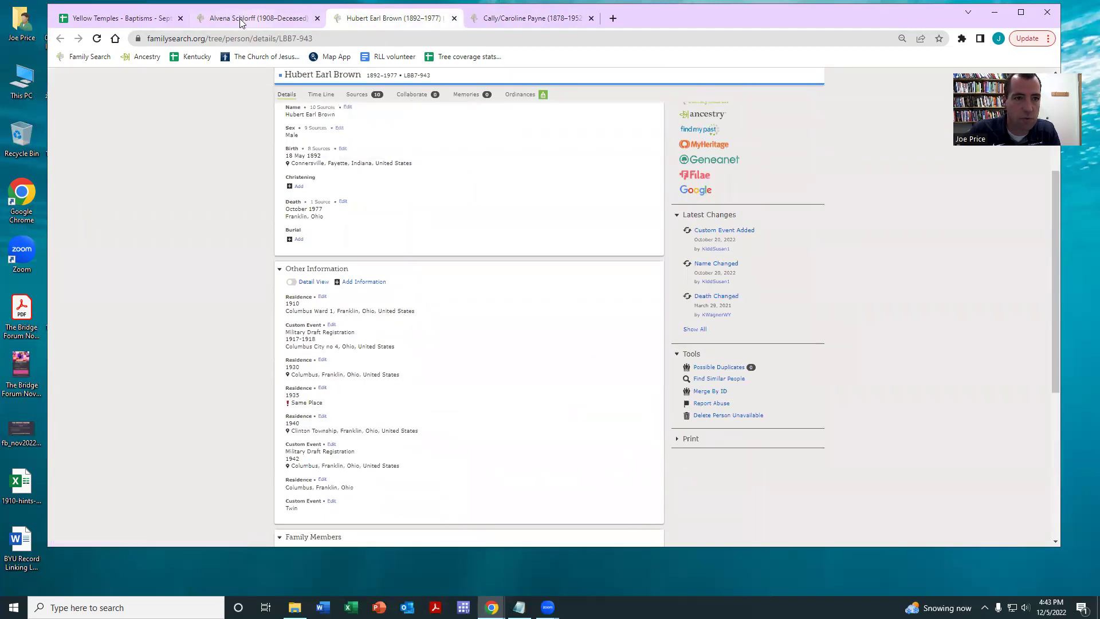
scroll(503, 195, "up", 3)
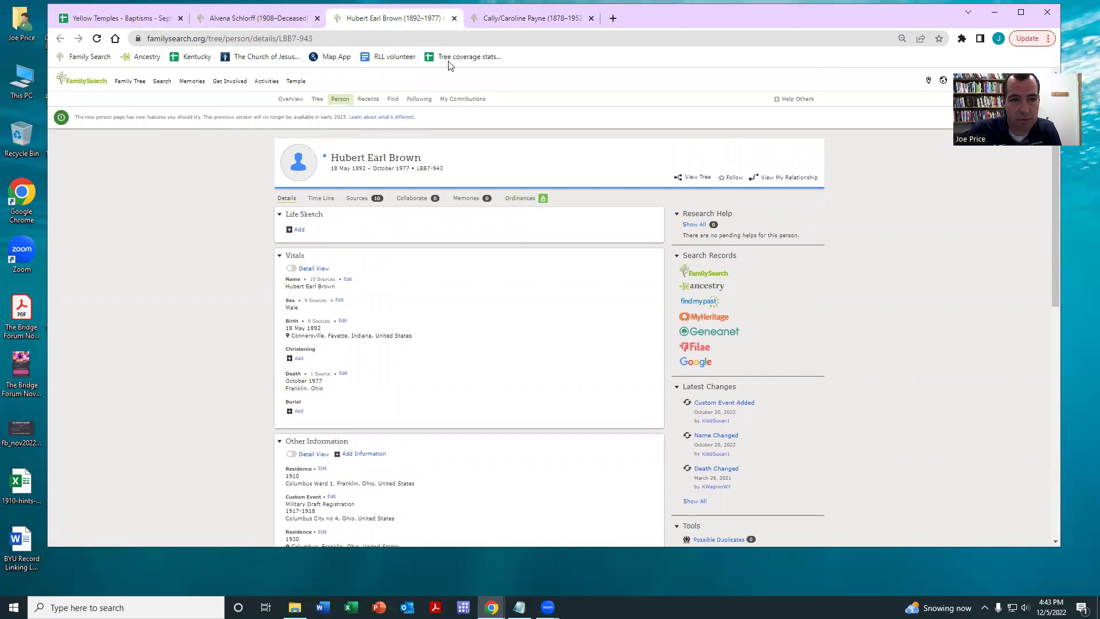
left_click(243, 20)
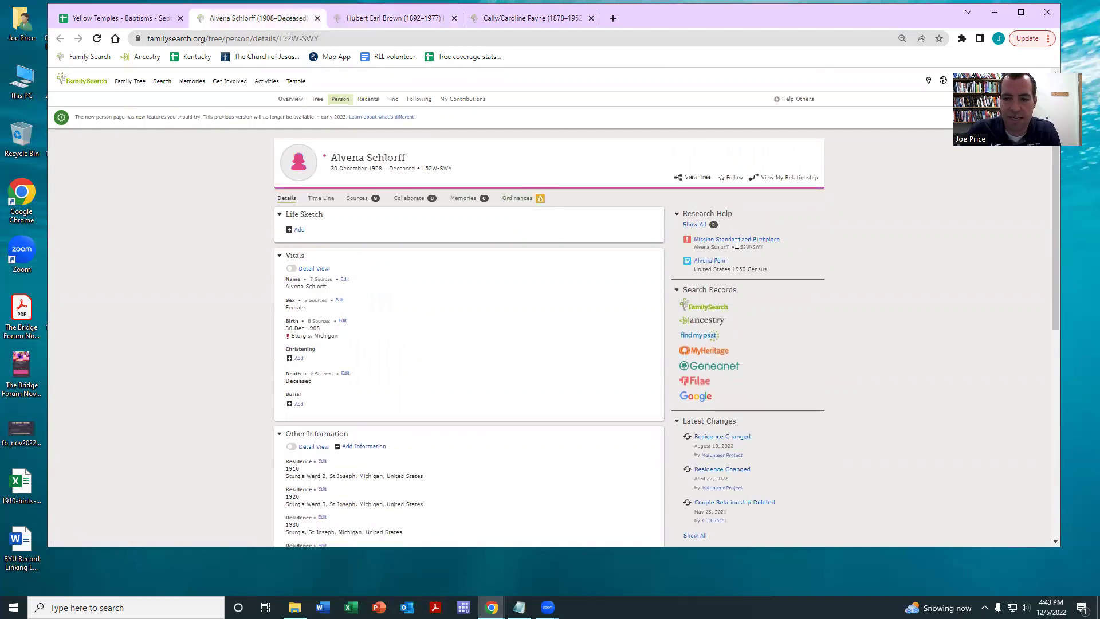
left_click(343, 321)
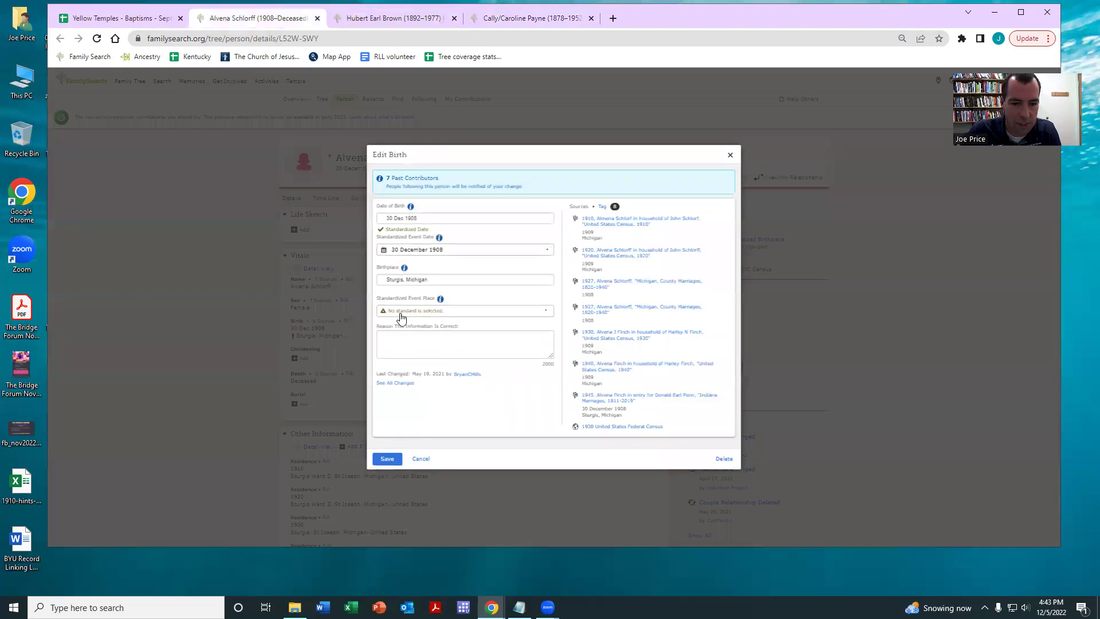
left_click(401, 312)
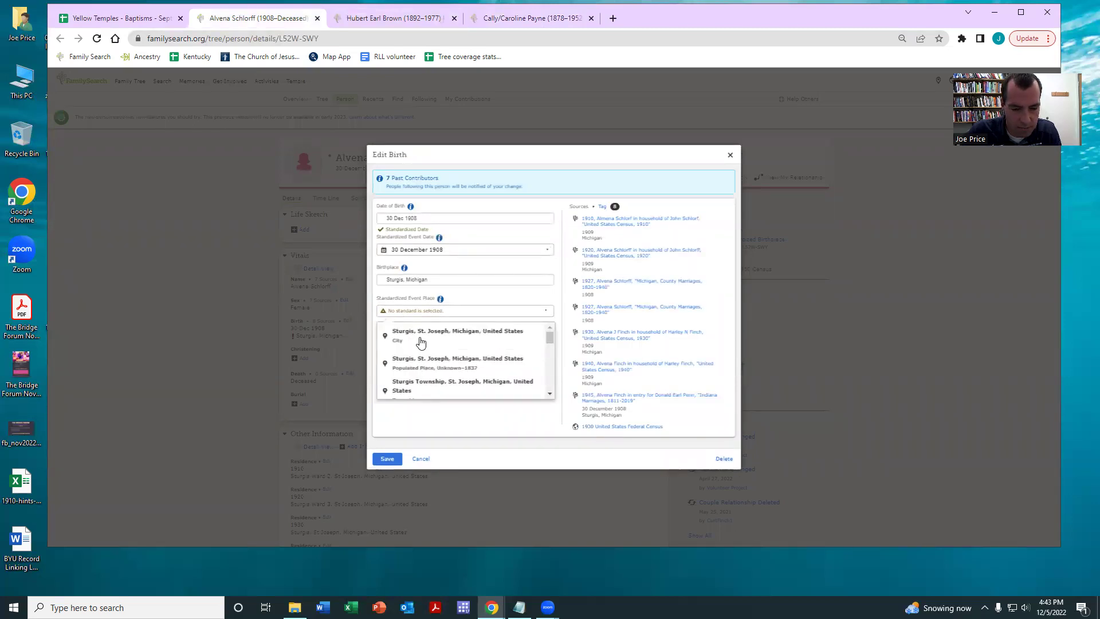
left_click(407, 338)
left_click(387, 459)
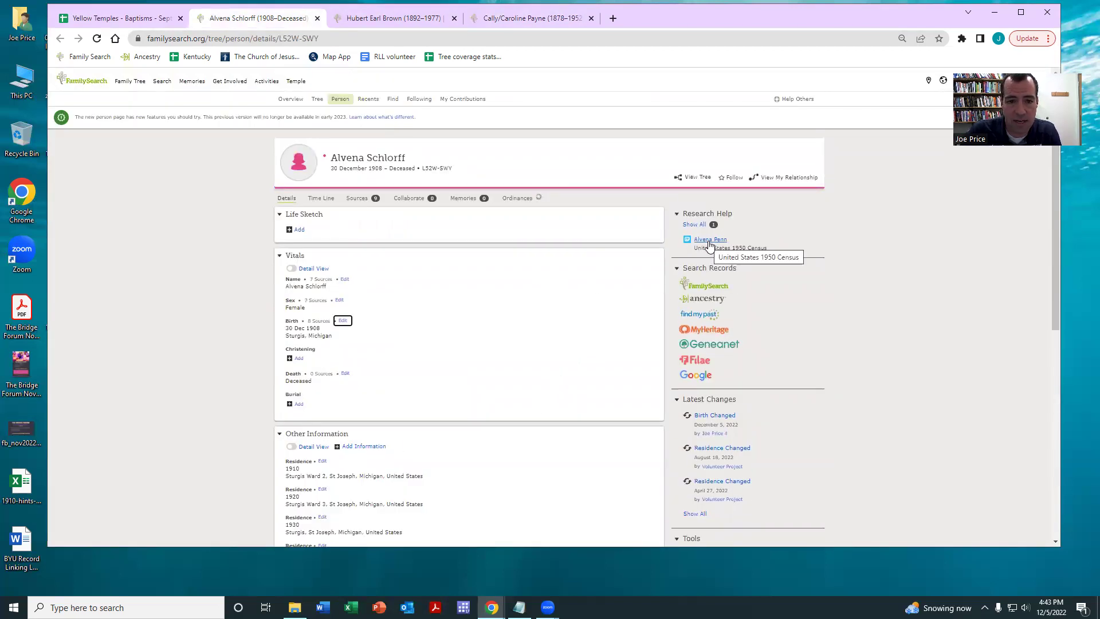
scroll(604, 334, "down", 6)
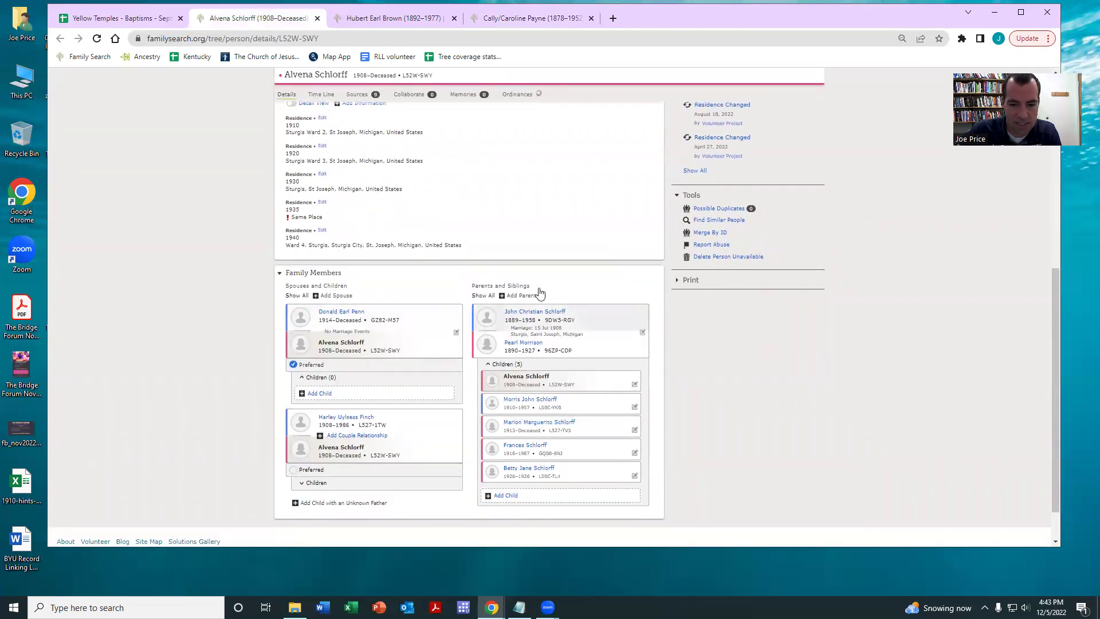
scroll(581, 253, "up", 3)
scroll(580, 252, "up", 3)
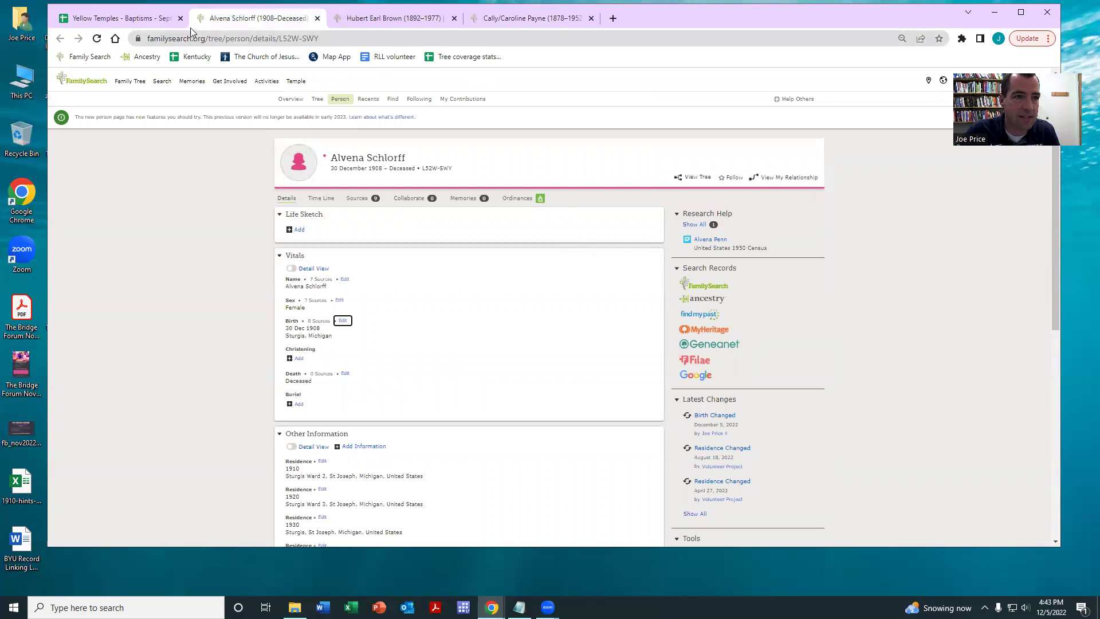
Move the Yellow Temples sheet into its own window and fill 1 from E4433 down to E4436.
left_click_drag(124, 24, 130, 110)
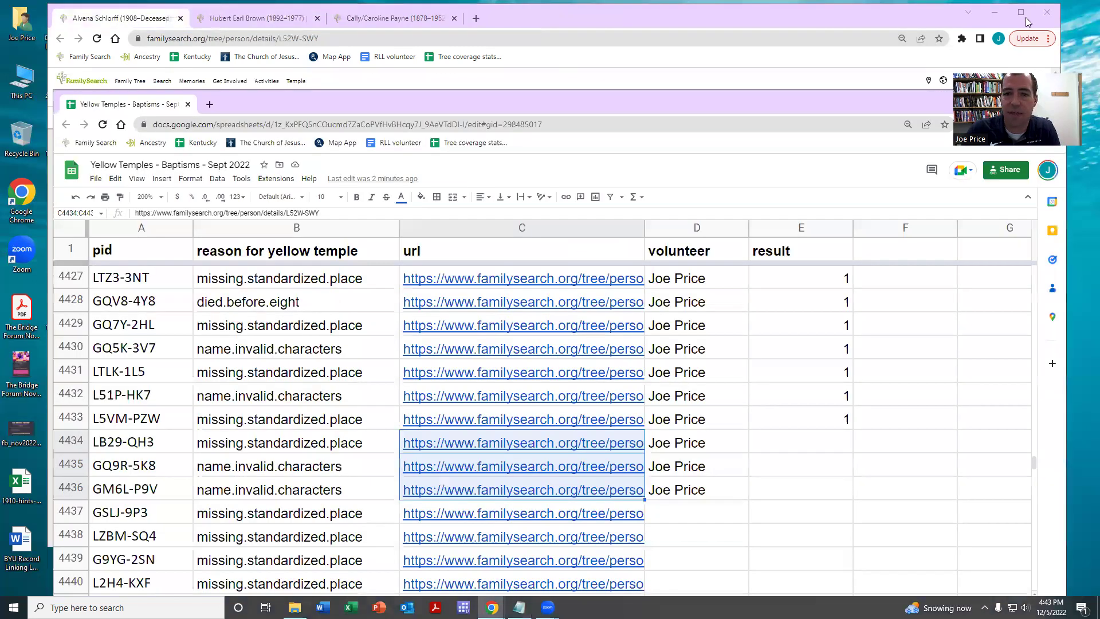
left_click(995, 12)
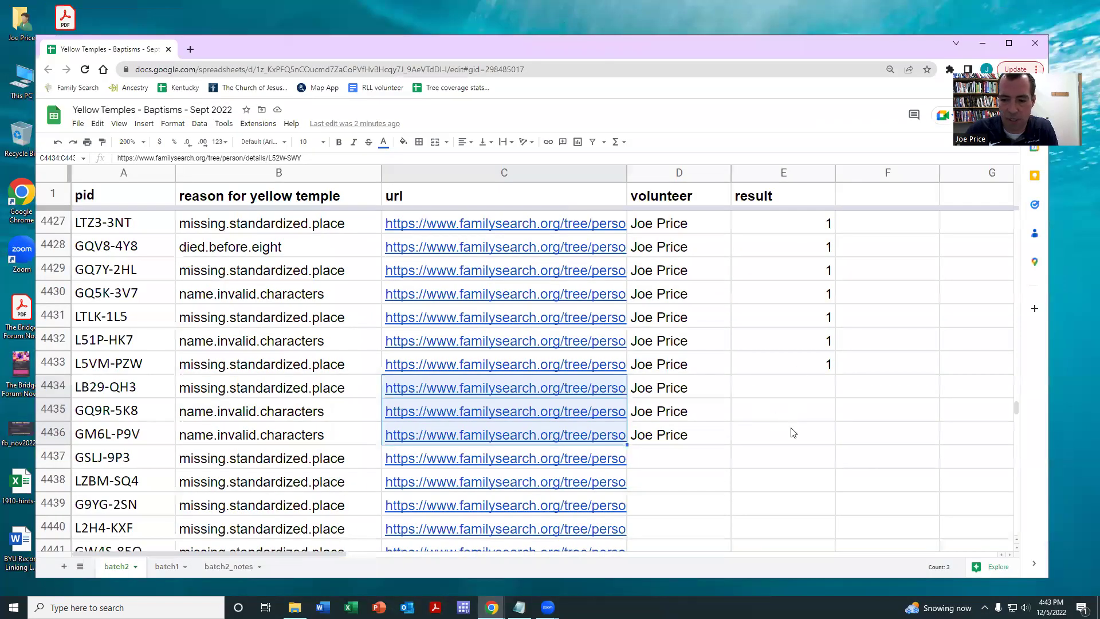
left_click_drag(793, 433, 762, 364)
key("ctrl+d")
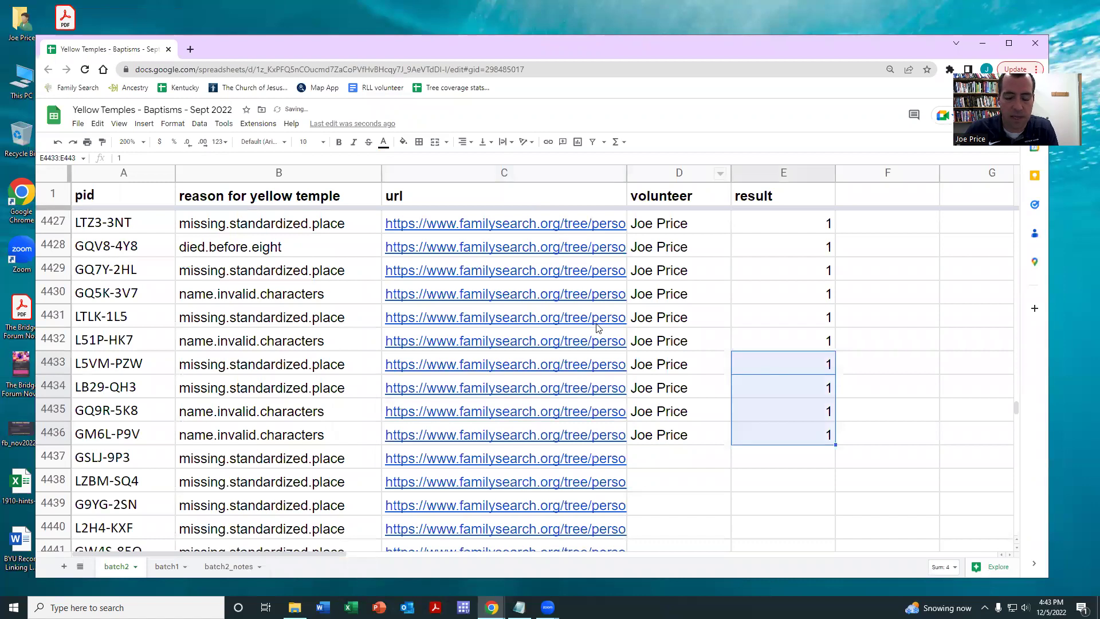